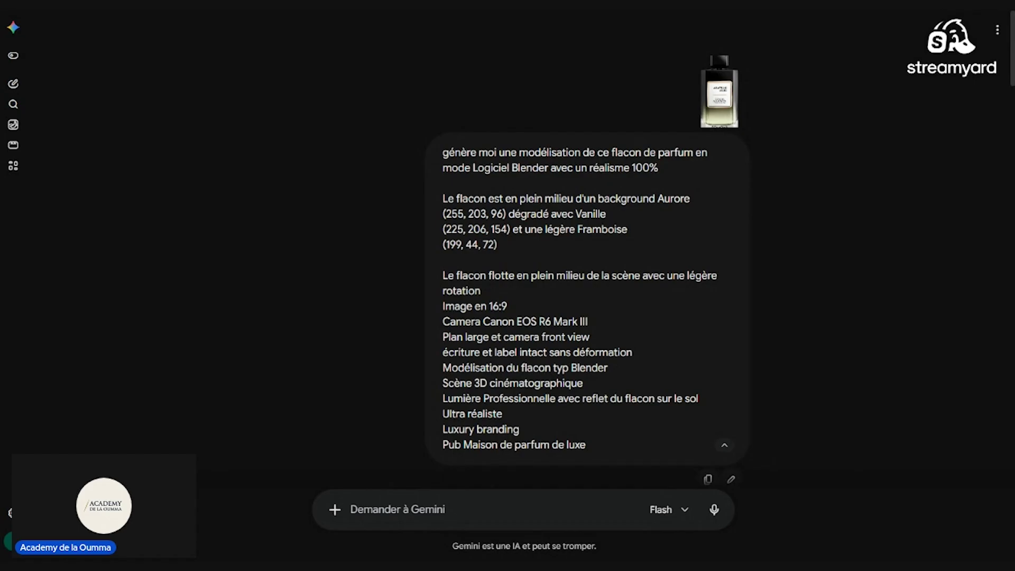
- Highlight the words "modélisation" and "Logiciel Blender" in the submitted perfume bottle prompt
drag(520, 156, 582, 157)
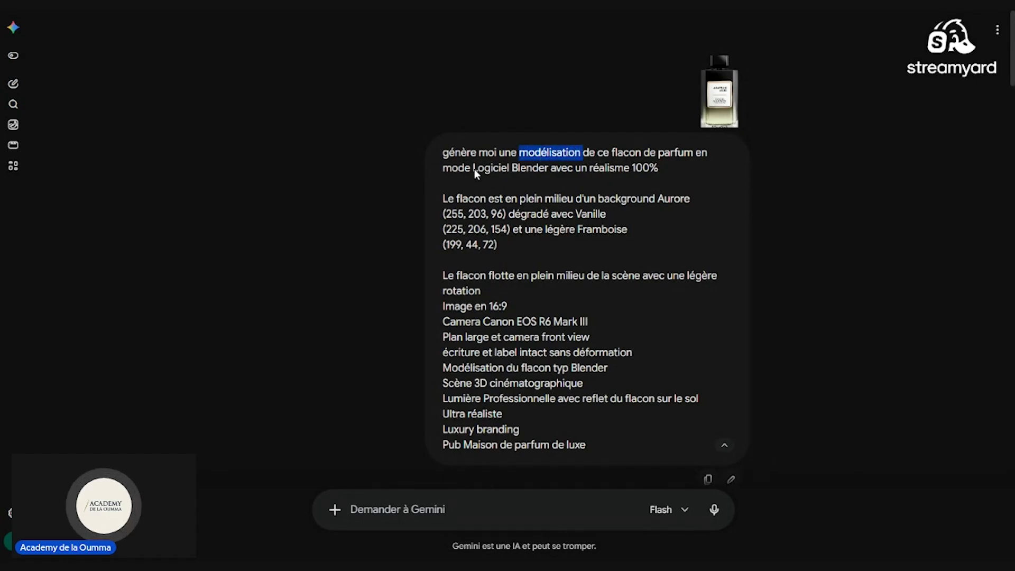
drag(474, 169, 482, 171)
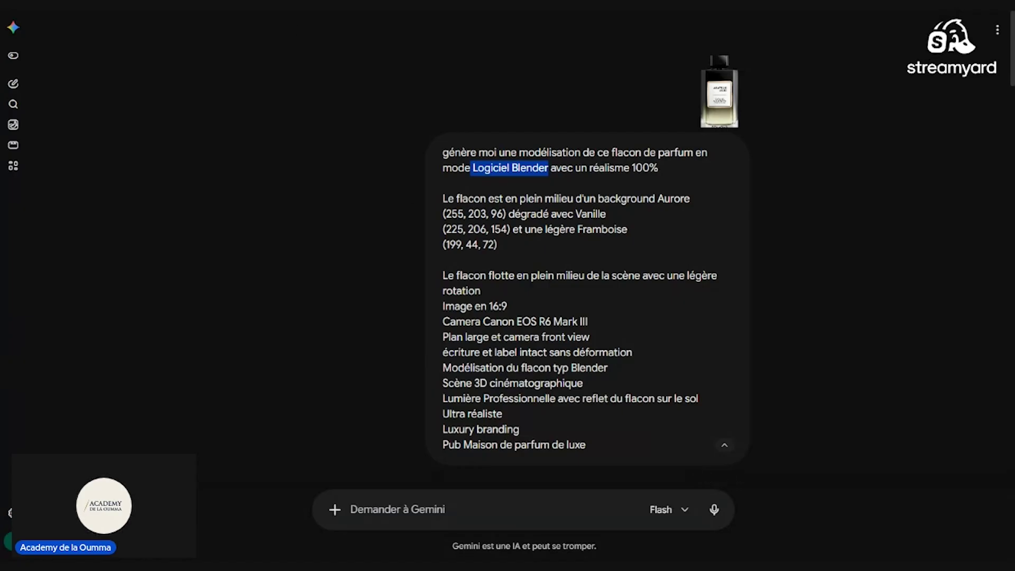
- Switch to the RVB colour code page, examine the blue, white and brown shade tables, and return to the Gemini chat
key(ctrl+Tab)
scroll(495, 150, up, 9)
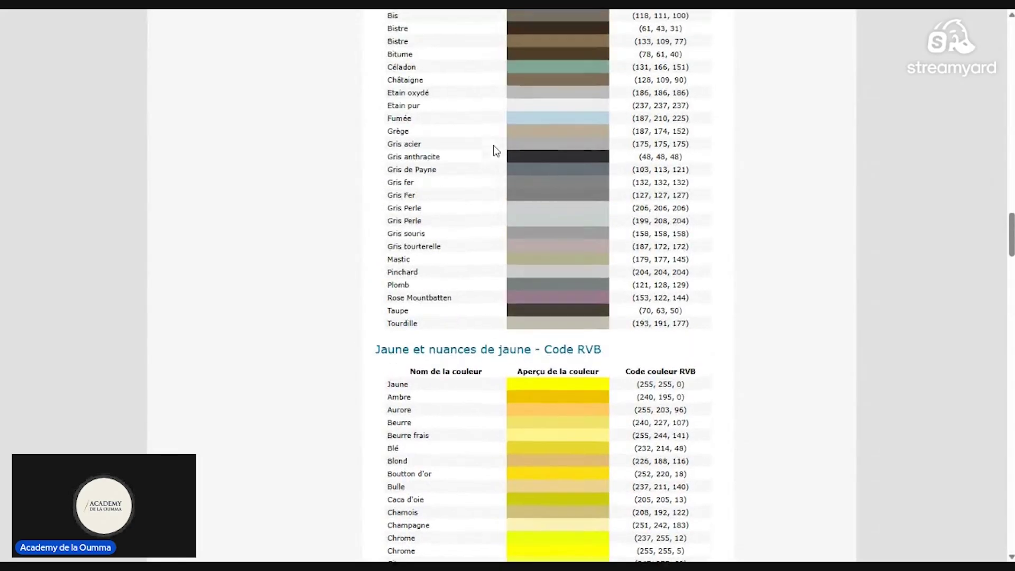
scroll(496, 152, down, 1)
scroll(496, 151, up, 9)
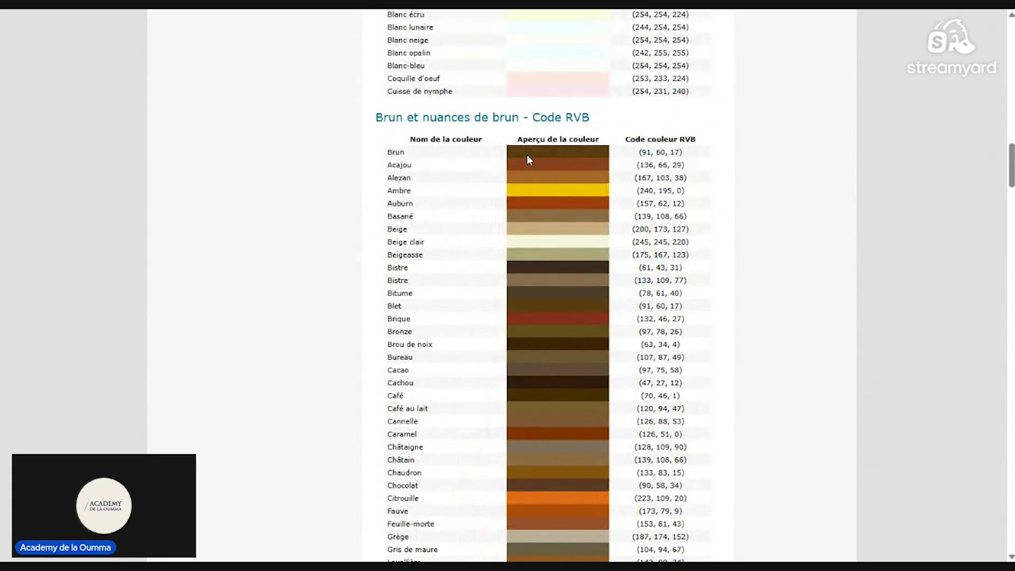
scroll(526, 155, up, 4)
scroll(527, 155, up, 7)
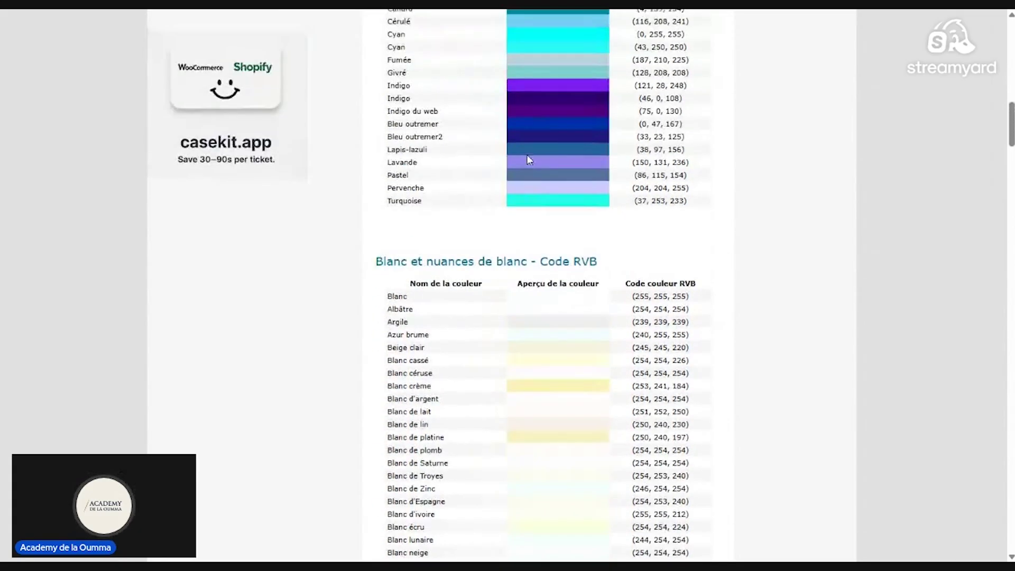
drag(387, 201, 693, 207)
scroll(677, 222, up, 20)
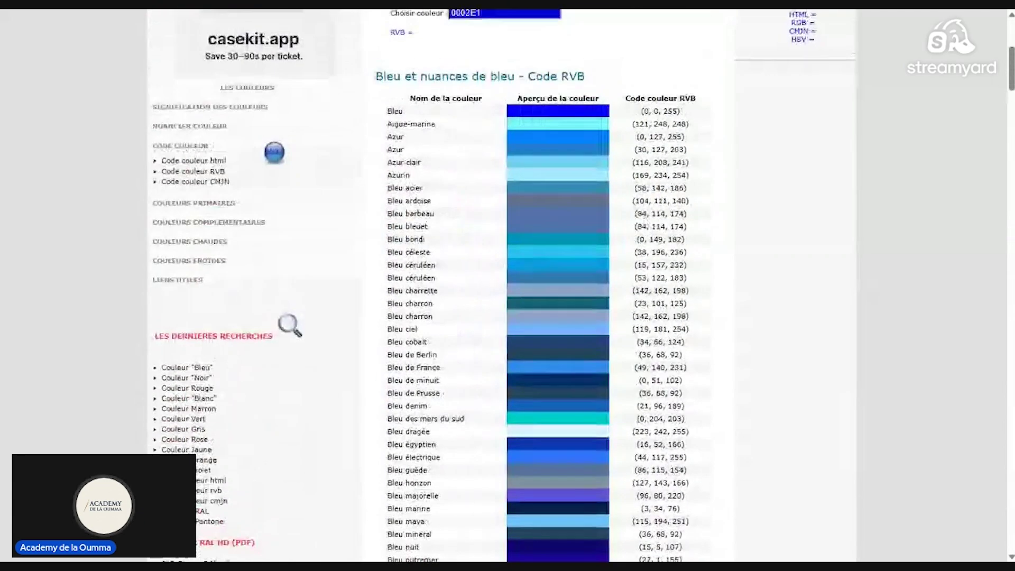
scroll(661, 240, down, 9)
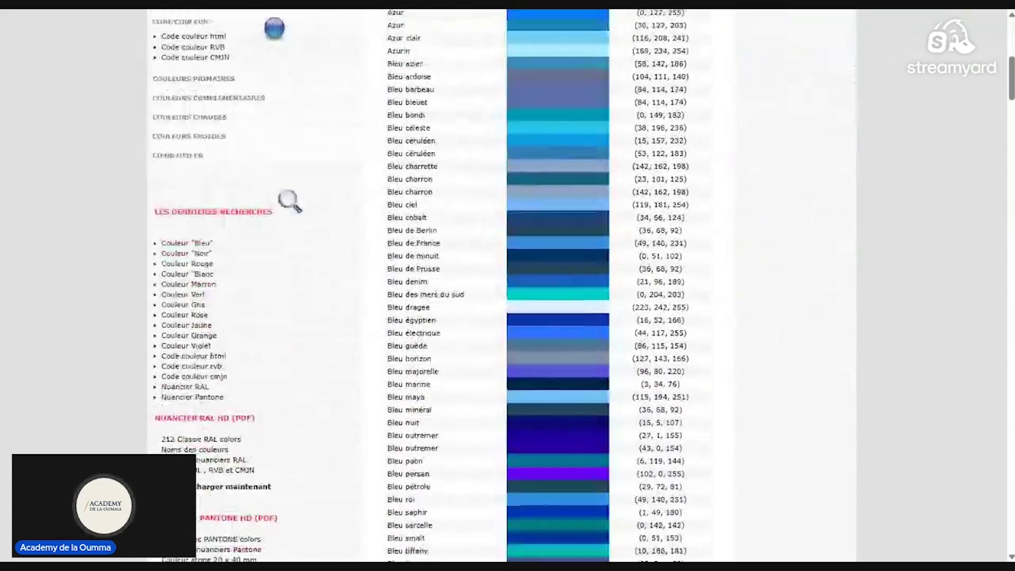
drag(690, 201, 634, 201)
scroll(556, 286, down, 15)
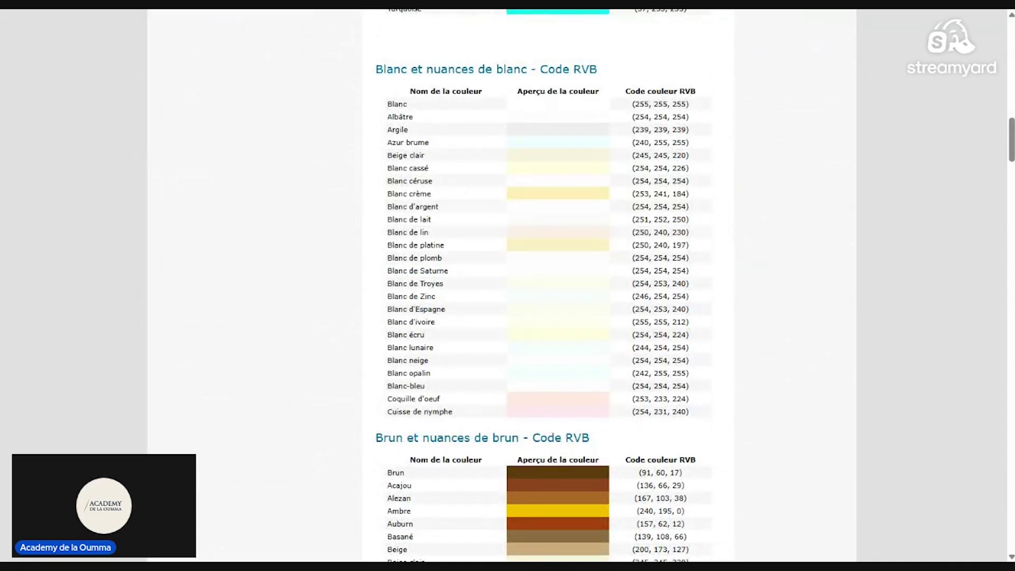
scroll(589, 249, down, 7)
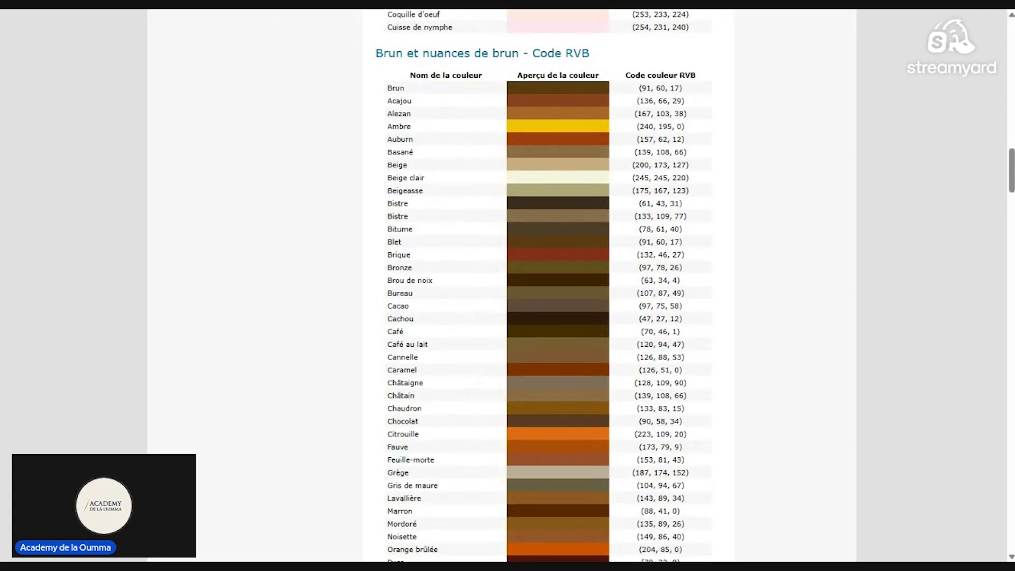
key(ctrl+shift+Tab)
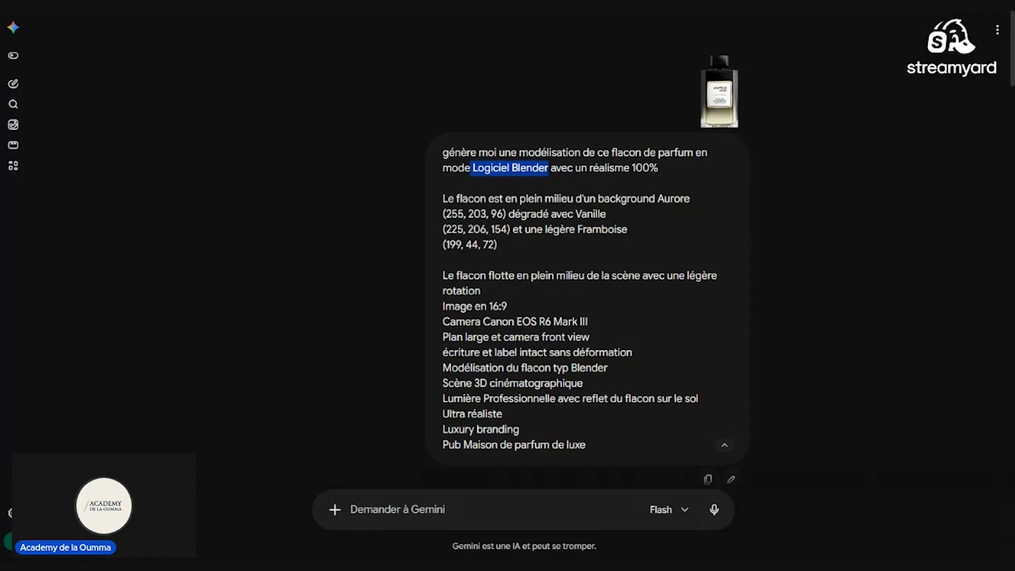
- Highlight the "Image en 16:9" and "Camera Canon EOS R6 Mark III" lines in the prompt
scroll(510, 234, down, 3)
scroll(511, 236, up, 3)
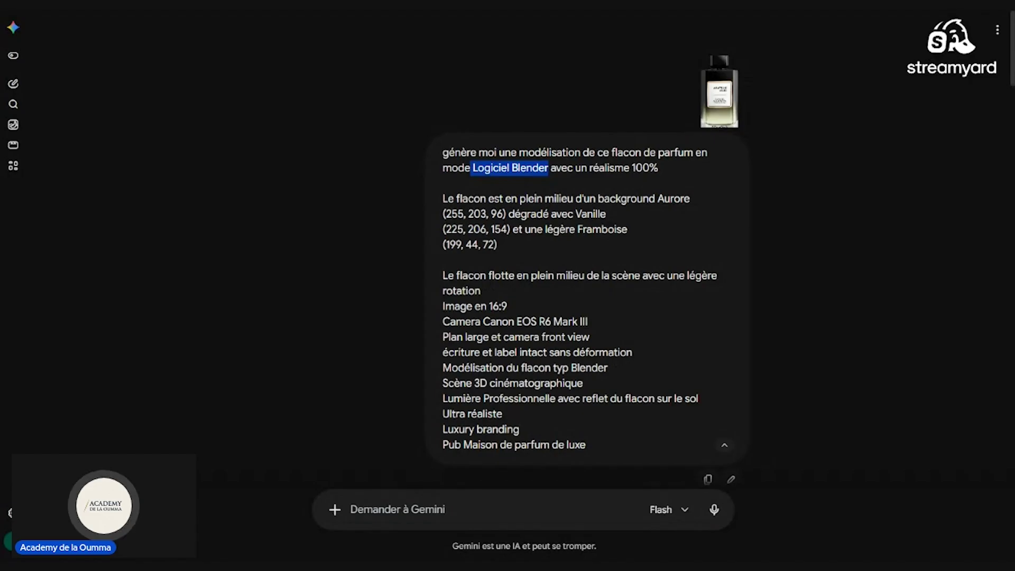
drag(506, 307, 444, 307)
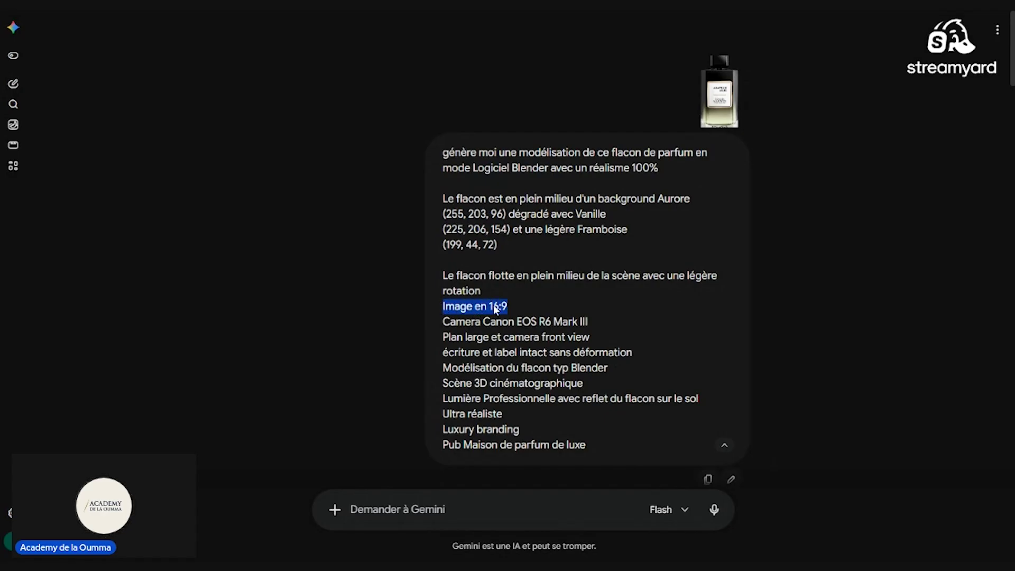
drag(444, 325, 538, 327)
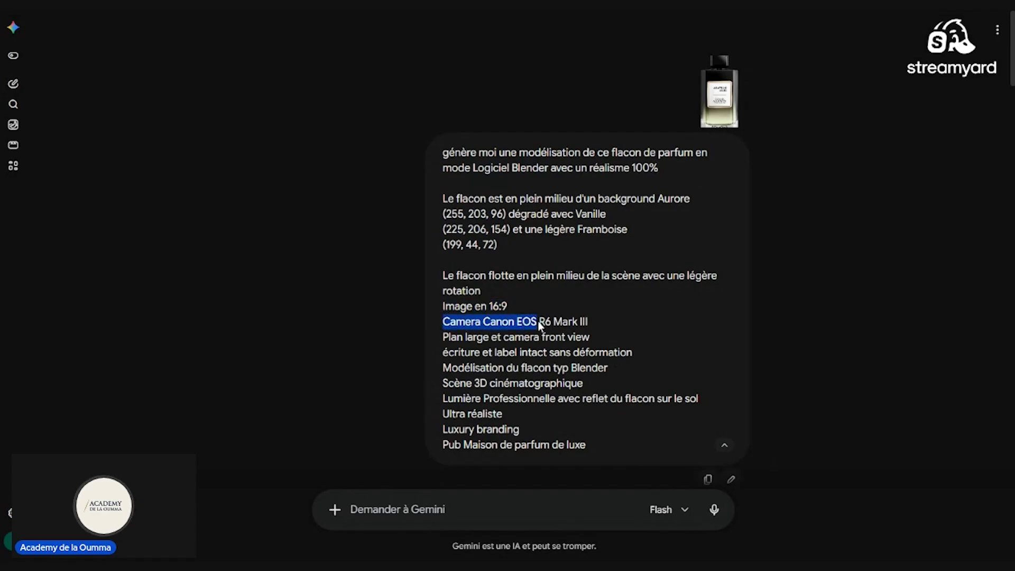
click(715, 2)
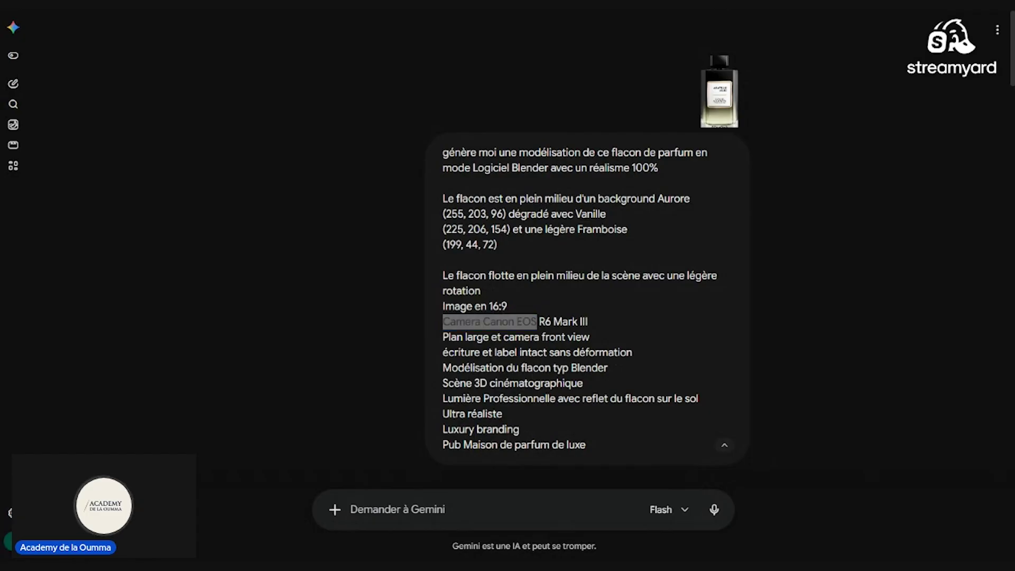
click(468, 324)
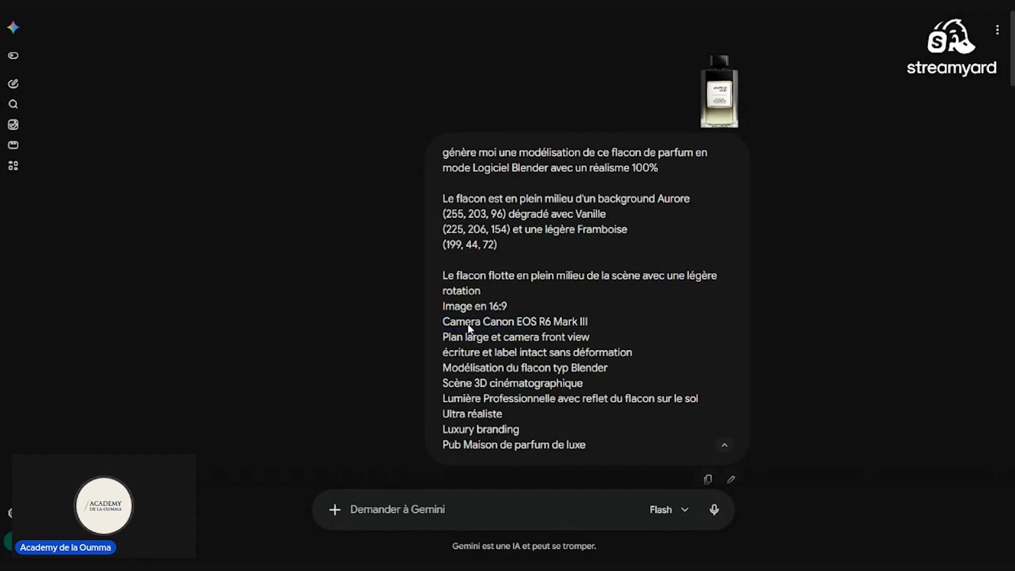
drag(581, 324, 456, 322)
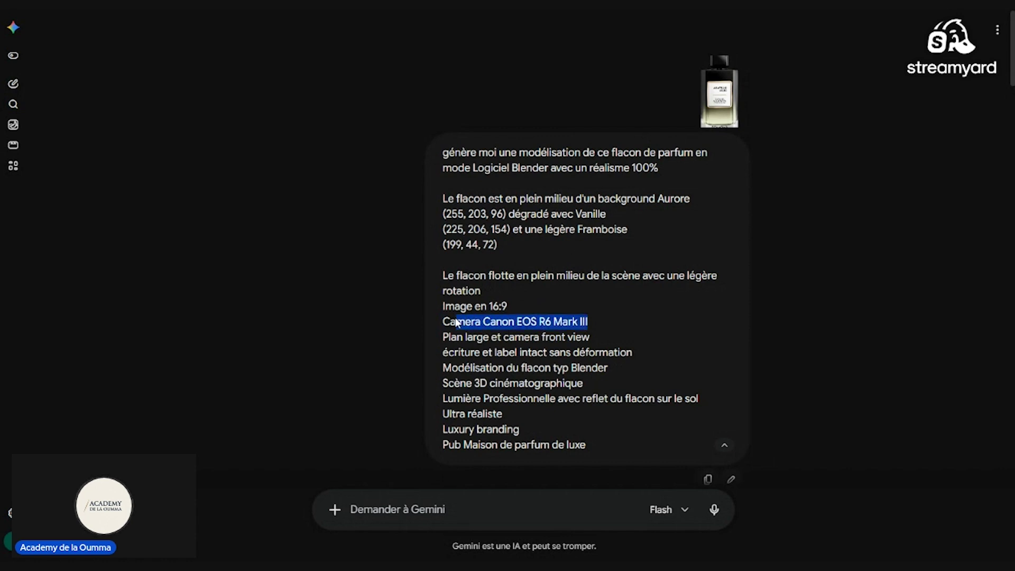
click(592, 322)
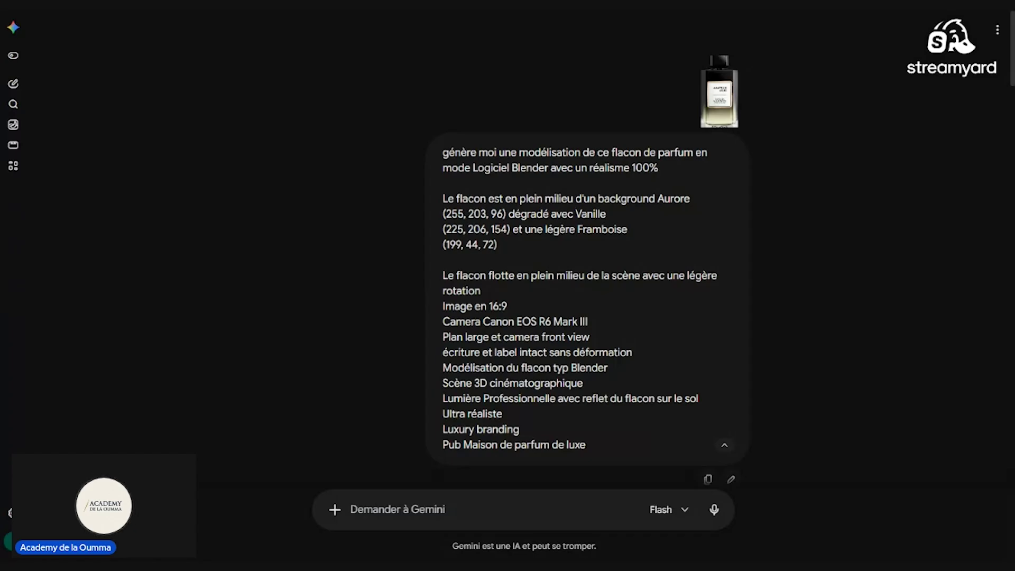
- Highlight "écriture et label intact sans déformation" in the prompt and view the attached bottle photo full size
drag(443, 353, 539, 370)
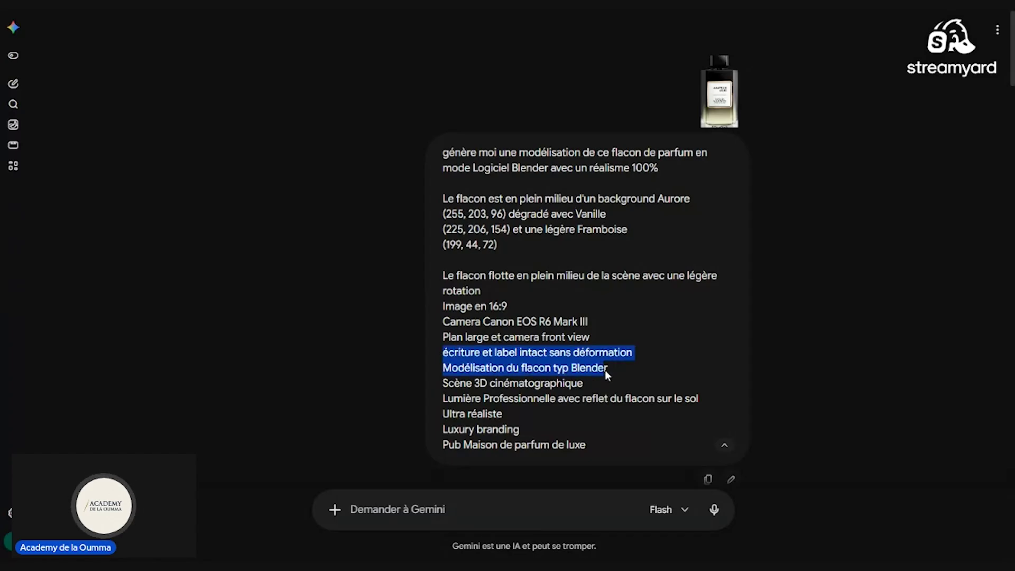
drag(607, 371, 624, 360)
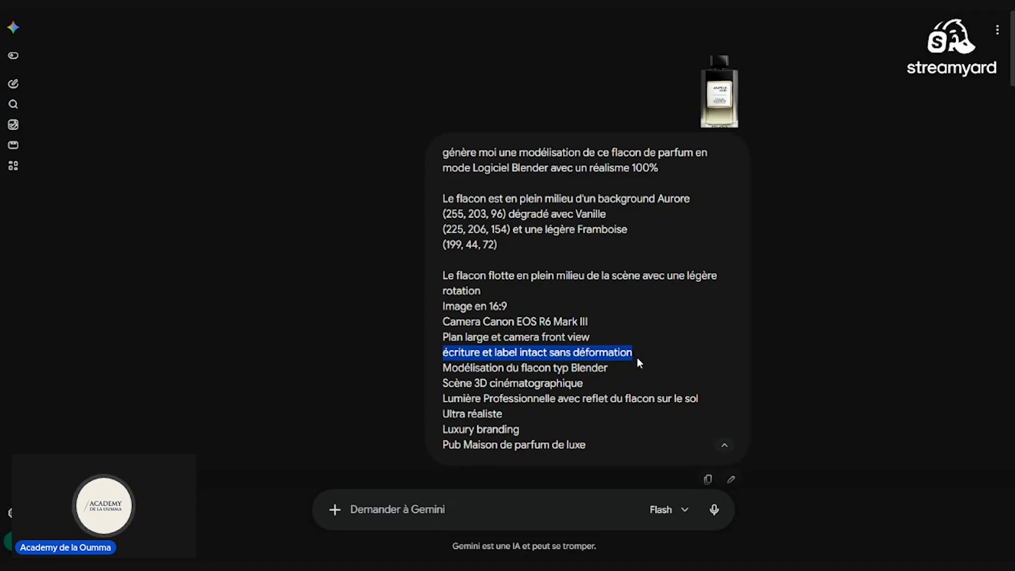
click(719, 91)
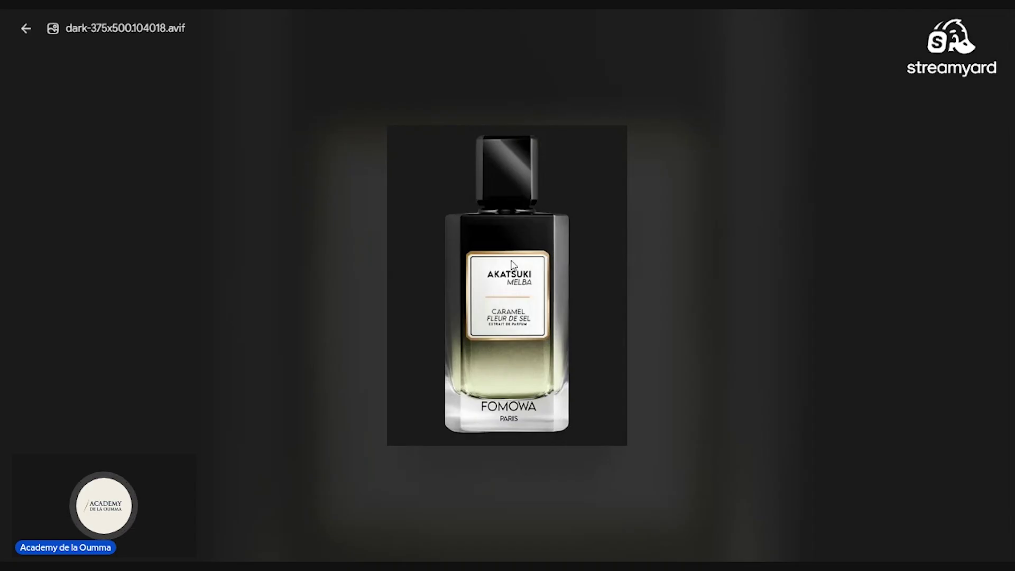
click(27, 32)
- Highlight the prompt's closing lines, from the Blender modelling and 3D scene through lighting, realism and luxury branding
drag(446, 370, 593, 385)
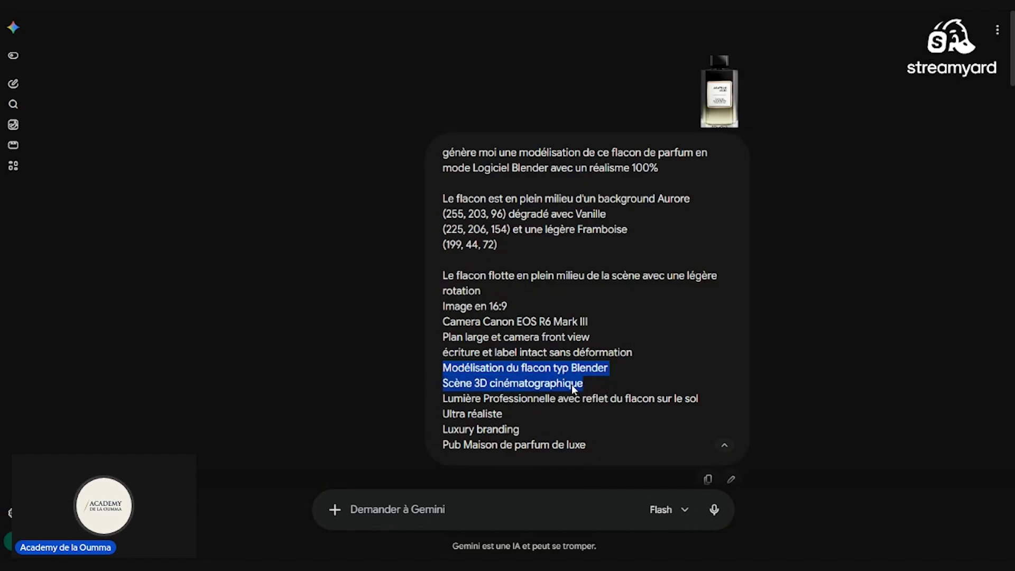
click(487, 400)
drag(440, 401, 553, 405)
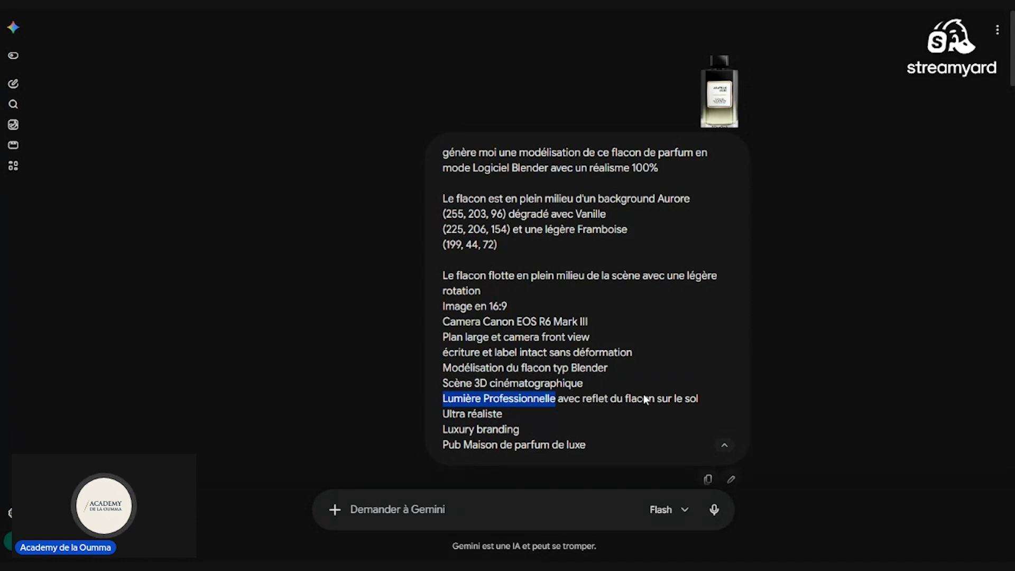
drag(444, 414, 521, 431)
drag(436, 447, 472, 446)
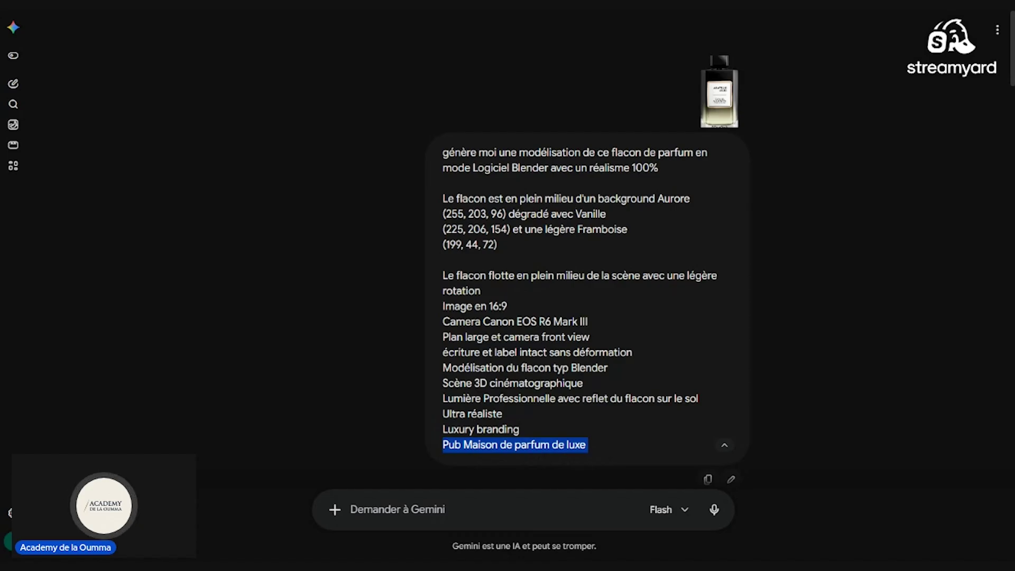
- View the generated perfume bottle image full size and return to the conversation
click(817, 202)
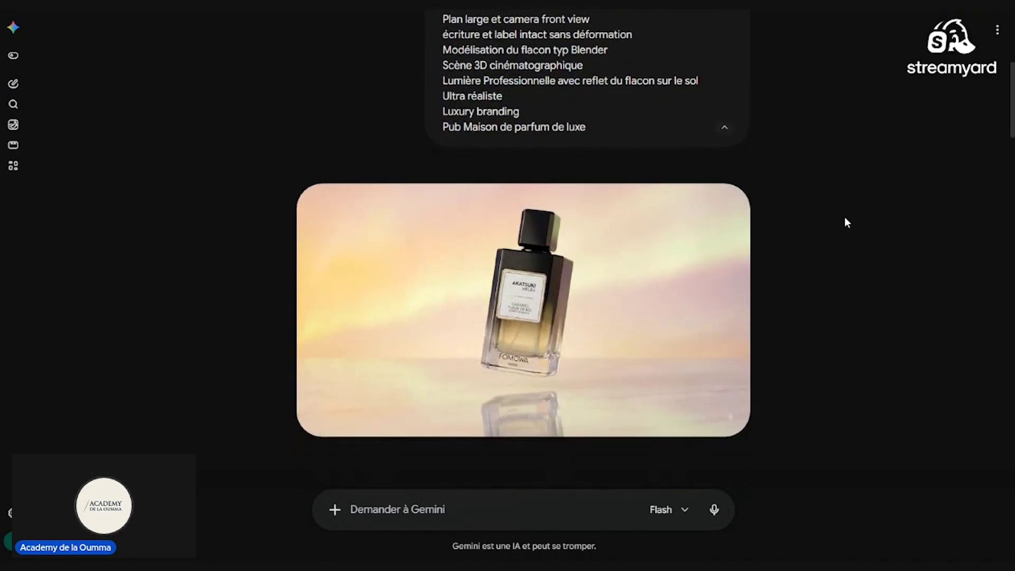
scroll(852, 221, down, 1)
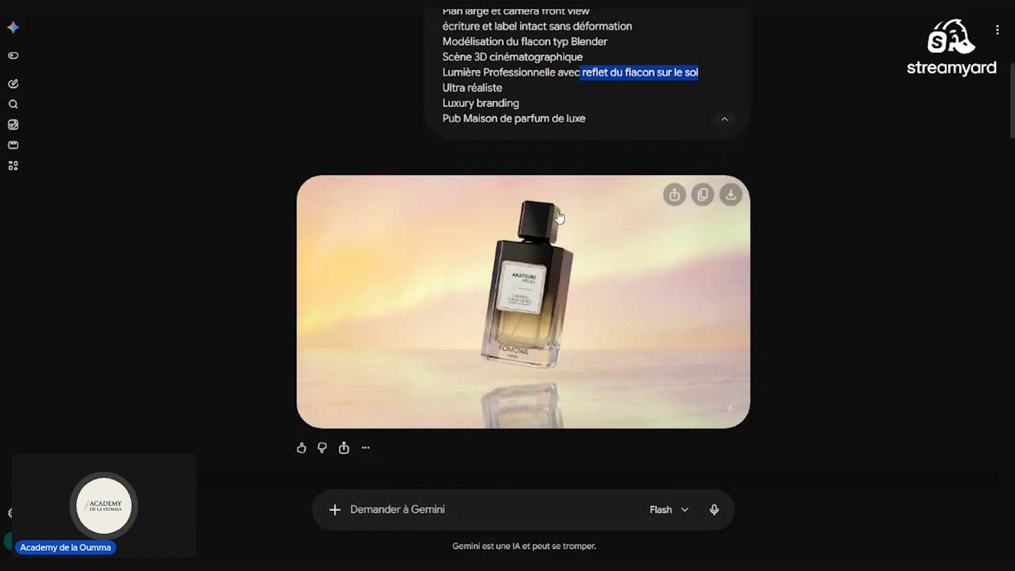
click(552, 231)
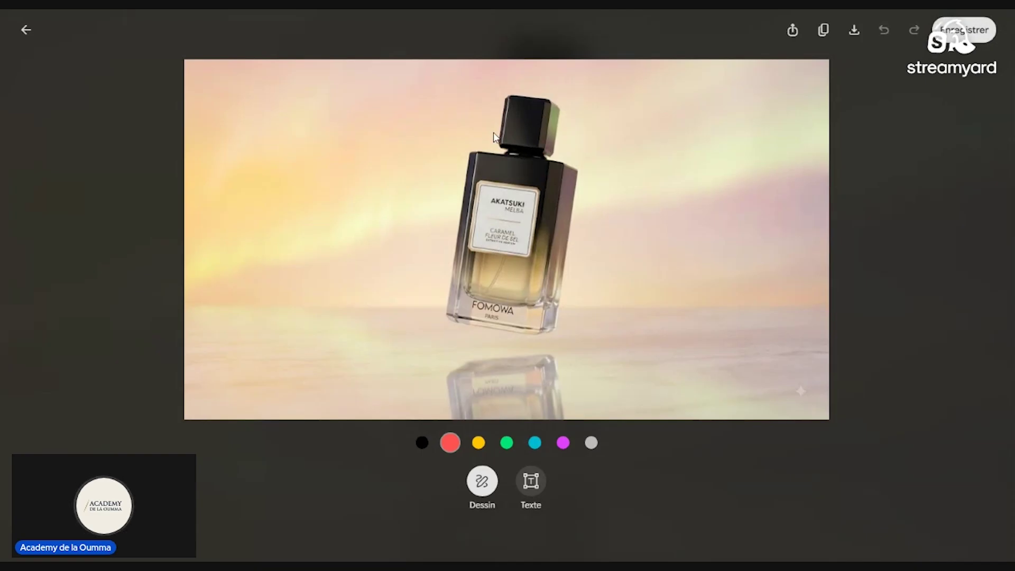
click(26, 30)
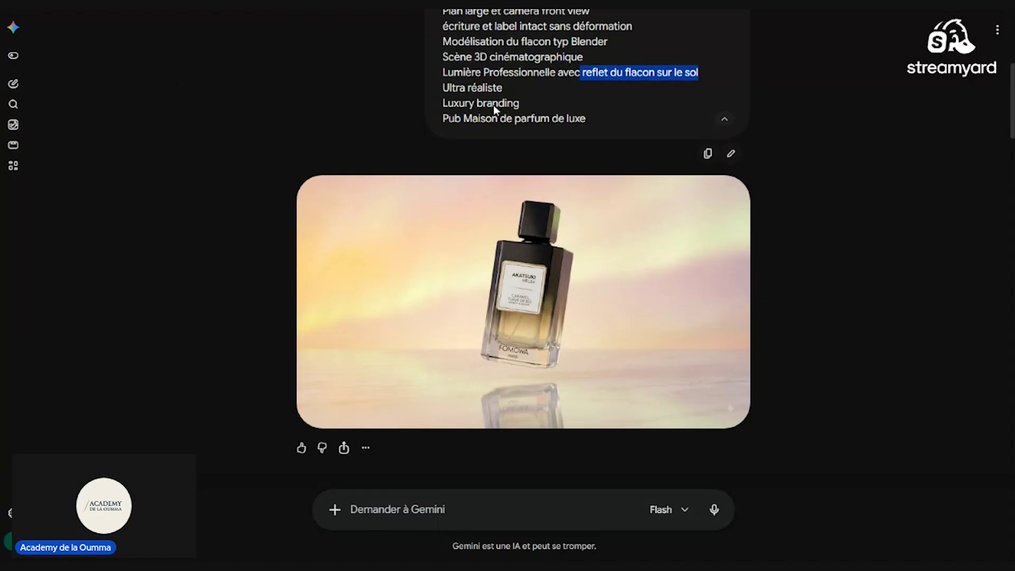
click(799, 282)
- Examine the prompt's instructions against the generated bottle image below it
scroll(794, 241, up, 3)
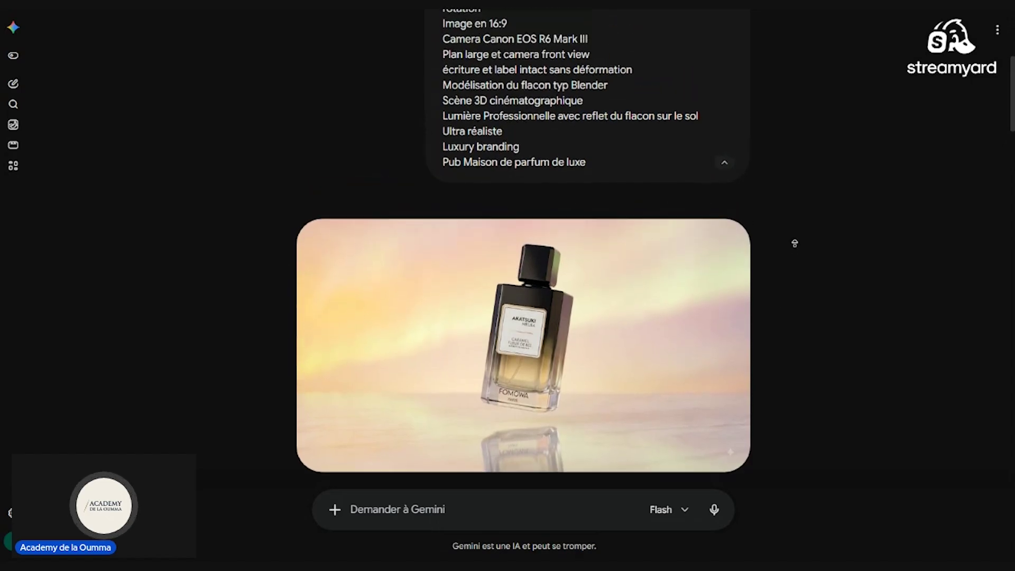
scroll(800, 220, up, 3)
scroll(339, 395, down, 3)
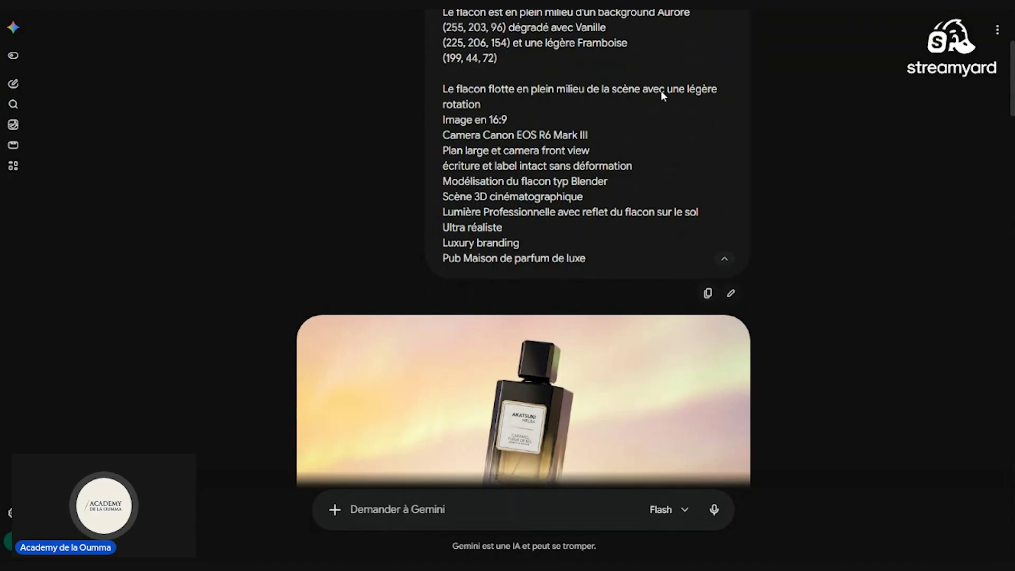
middle_click(789, 369)
scroll(789, 369, up, 1)
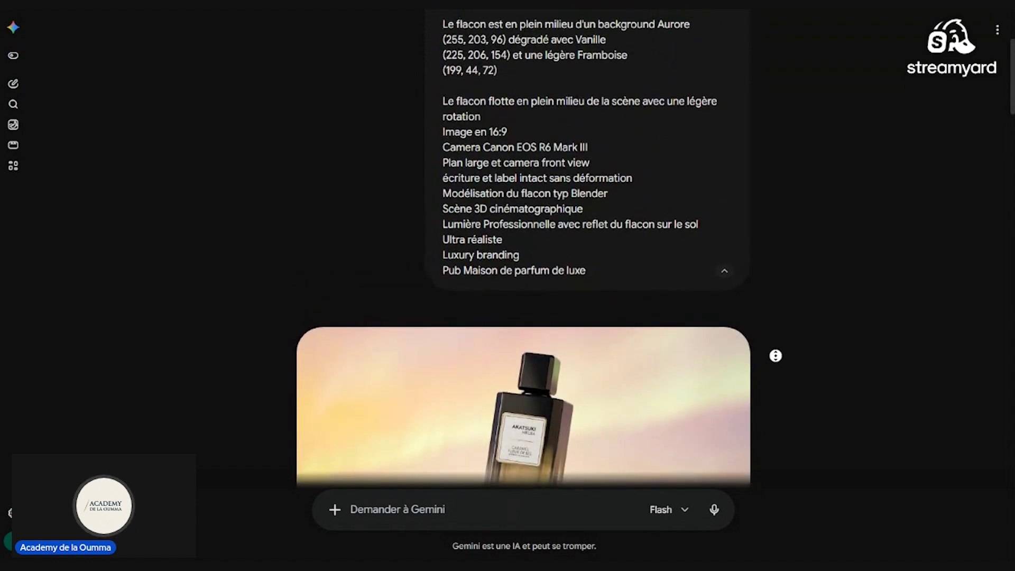
scroll(775, 355, down, 2)
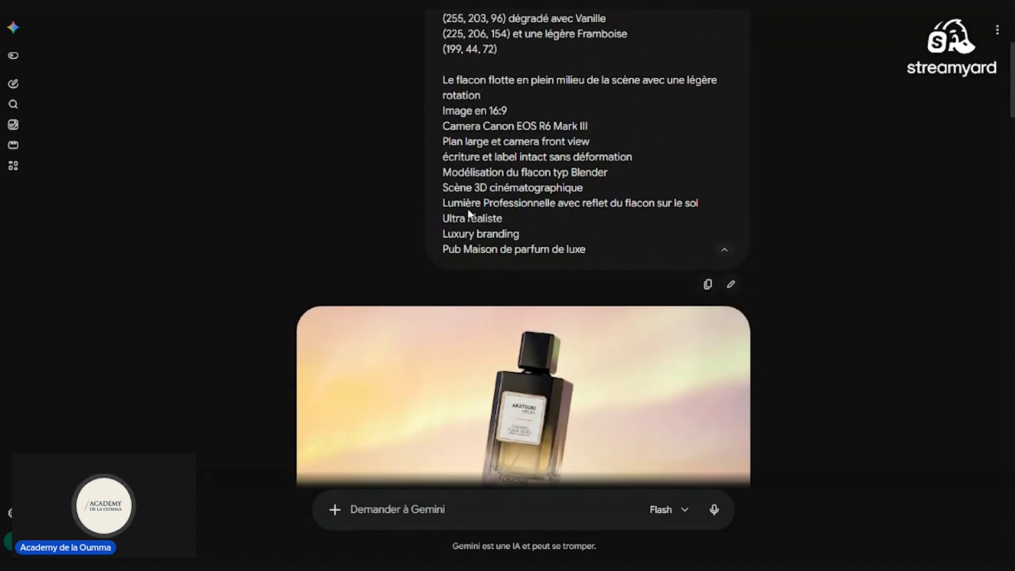
scroll(549, 427, down, 1)
scroll(548, 426, down, 1)
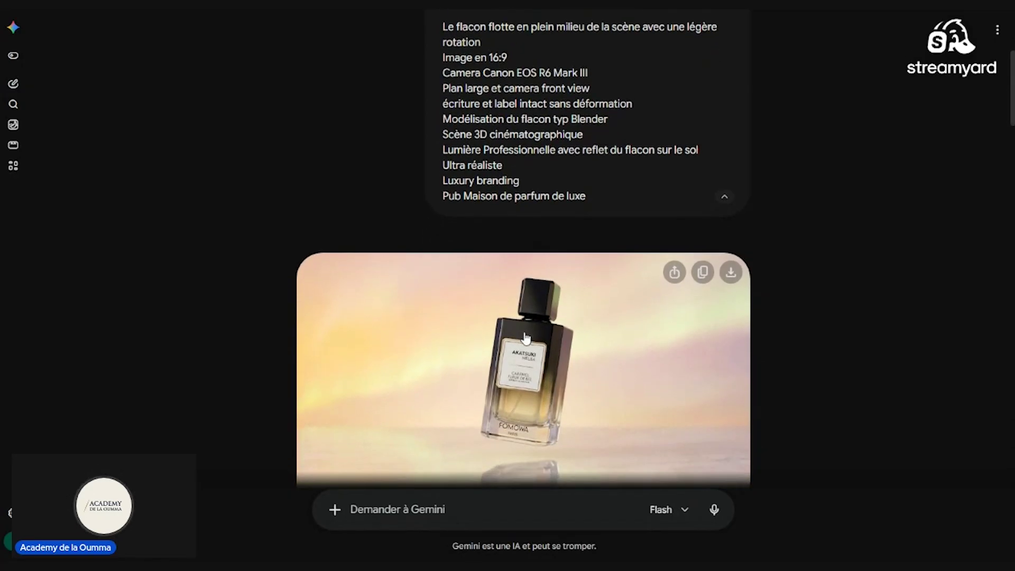
- Compare the generated bottle with the original by viewing the generated image and the attached reference photo full size
click(521, 364)
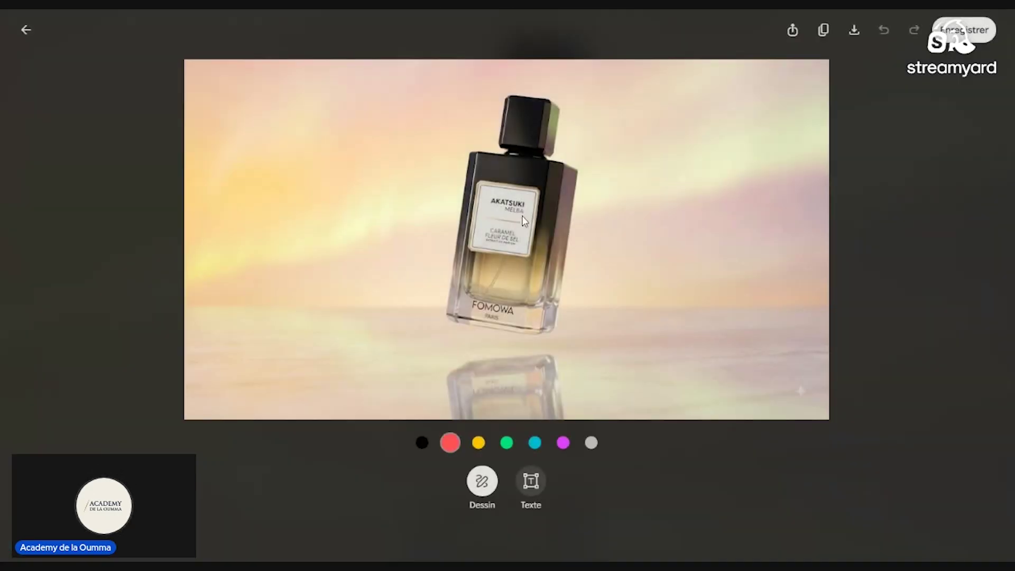
click(25, 32)
scroll(648, 219, up, 5)
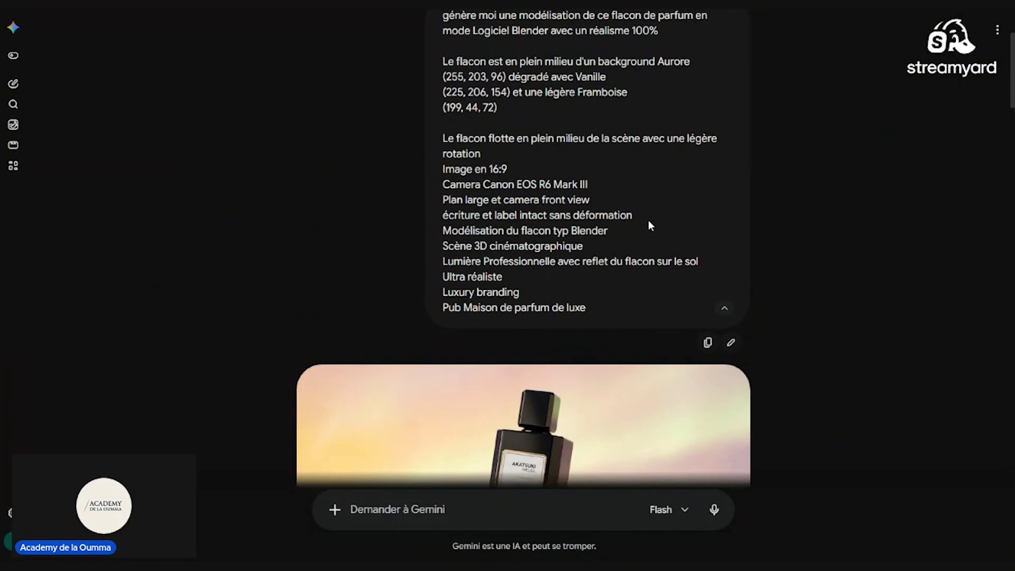
click(723, 98)
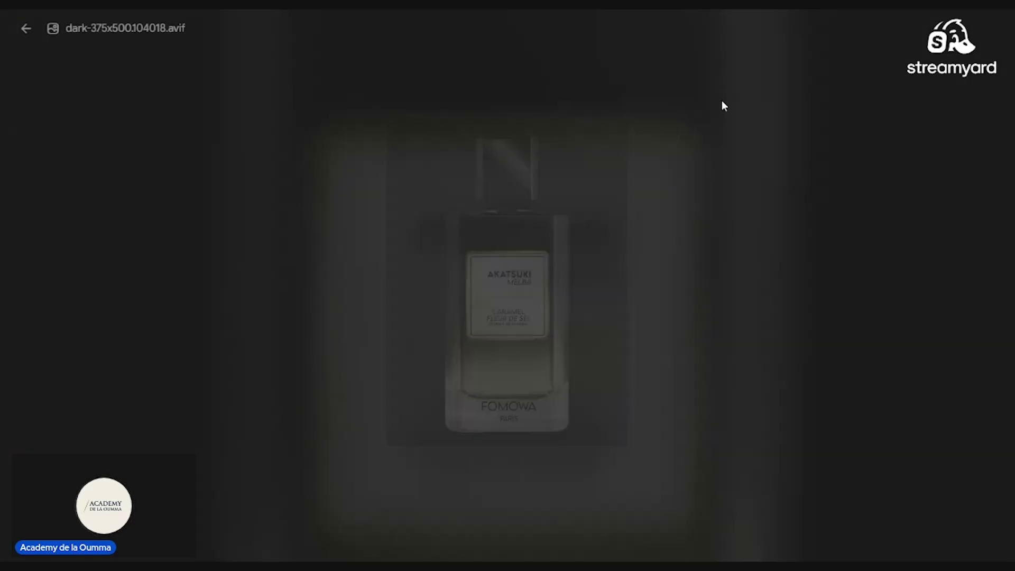
- Close the reference photo, view the generated perfume bottle image full size, and return to the conversation
click(25, 29)
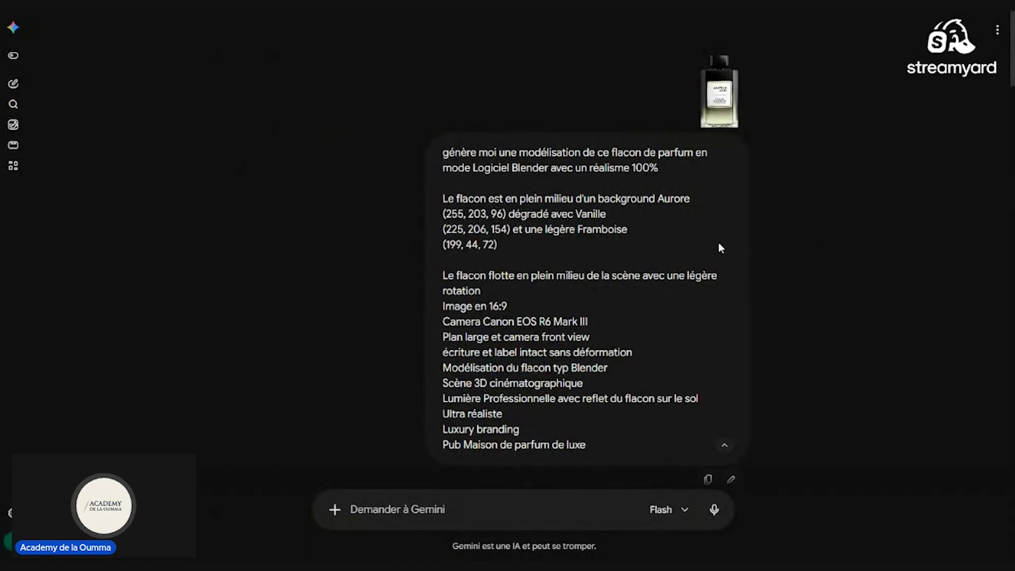
scroll(831, 285, down, 3)
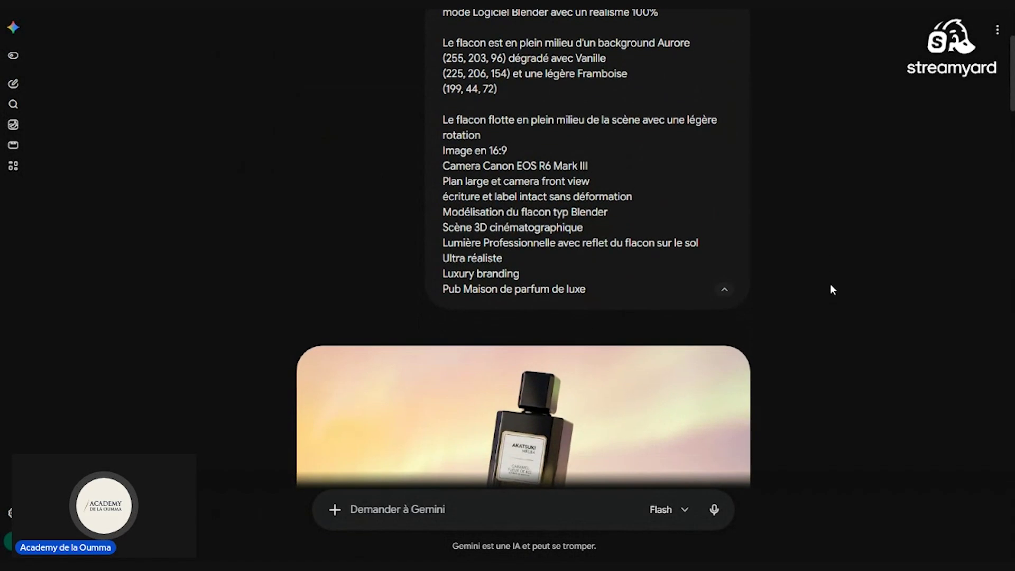
scroll(843, 253, down, 2)
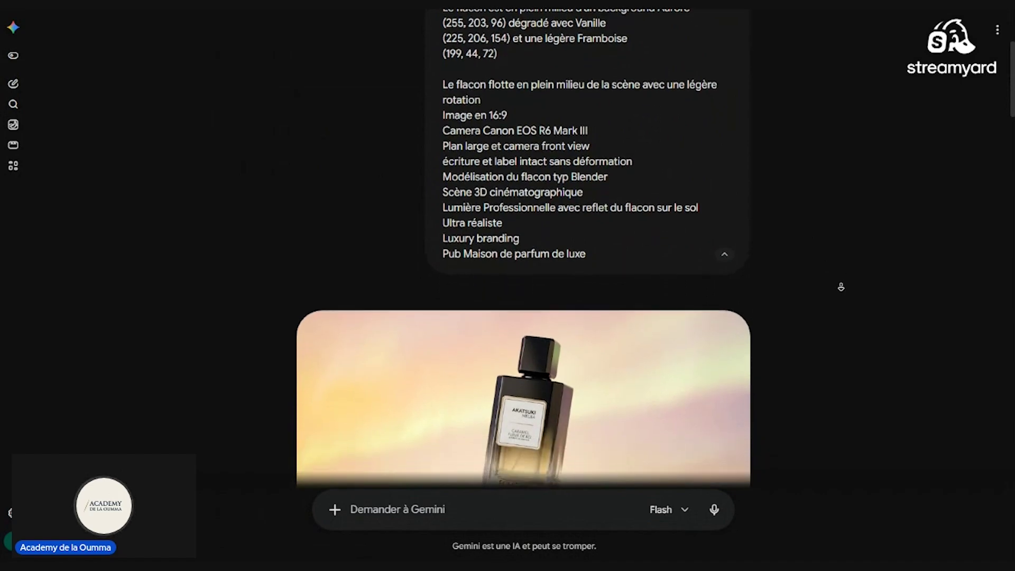
click(521, 374)
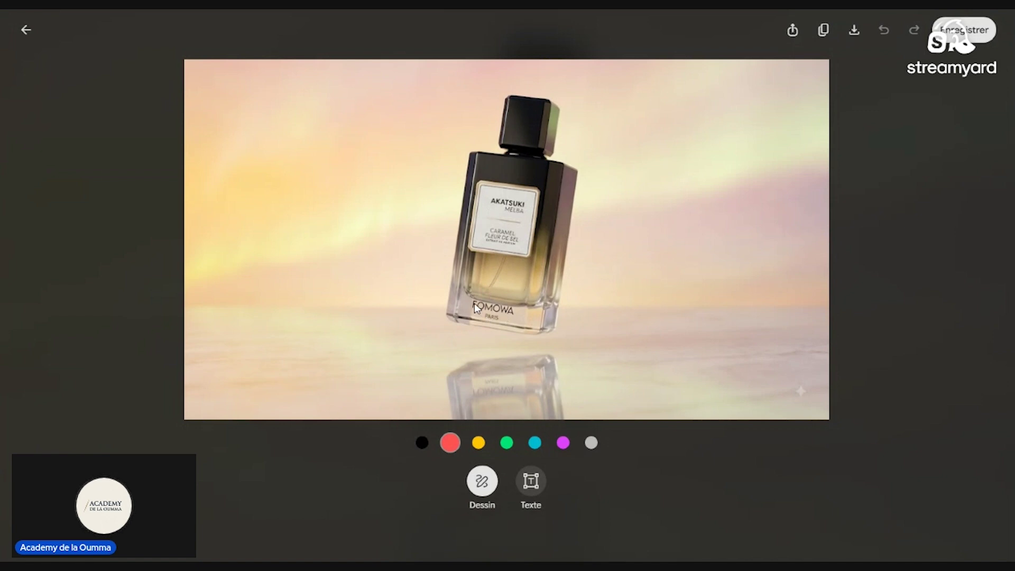
click(26, 32)
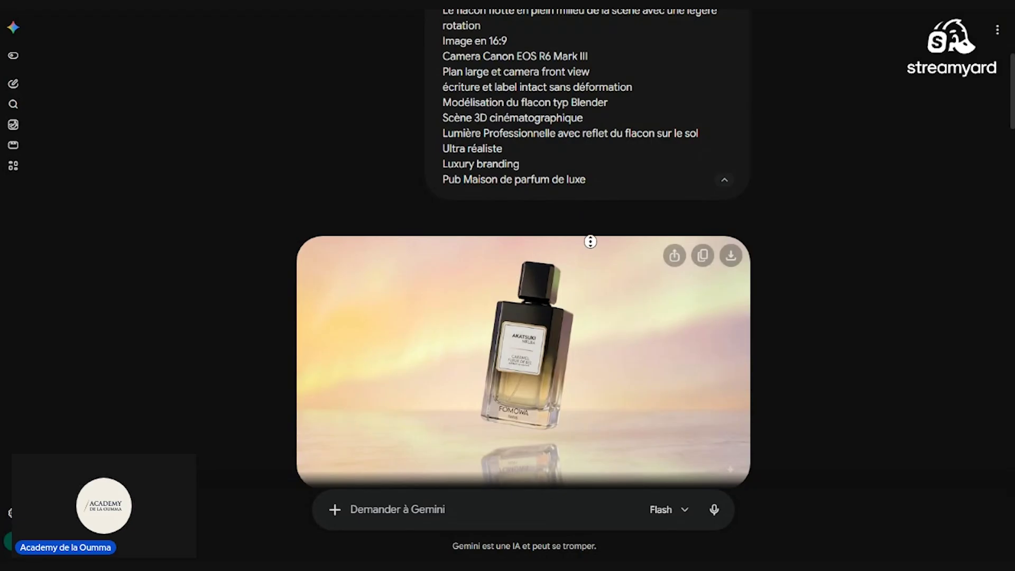
- Review the original prompt's scene, camera and lighting instructions alongside the generated floating bottle image
scroll(588, 225, up, 1)
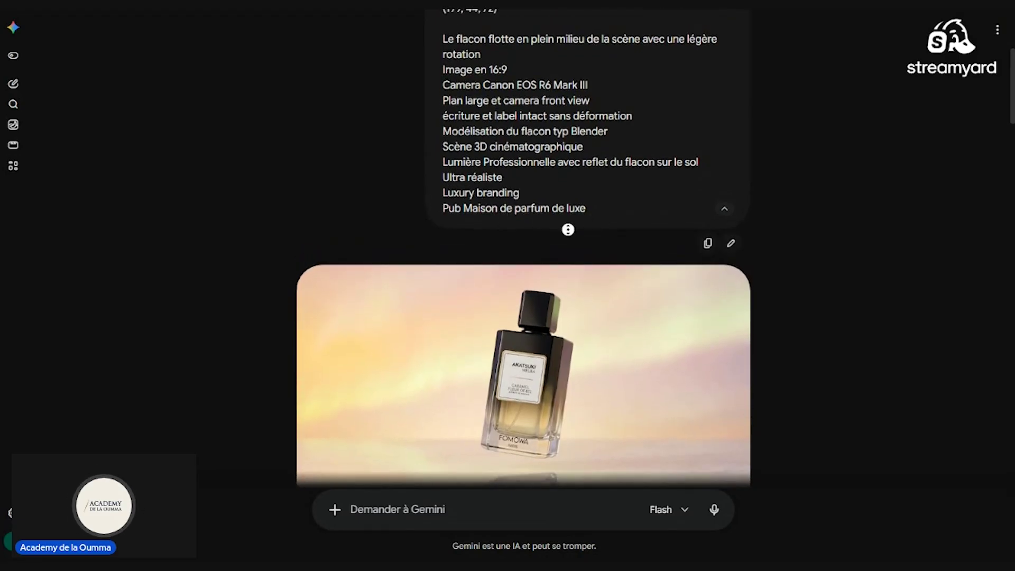
scroll(575, 254, down, 2)
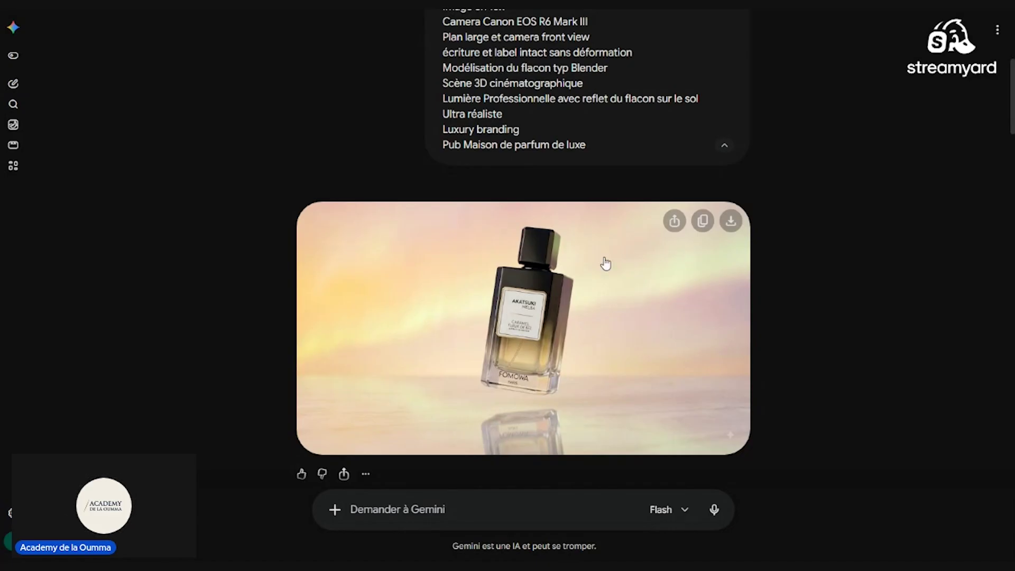
scroll(822, 248, up, 2)
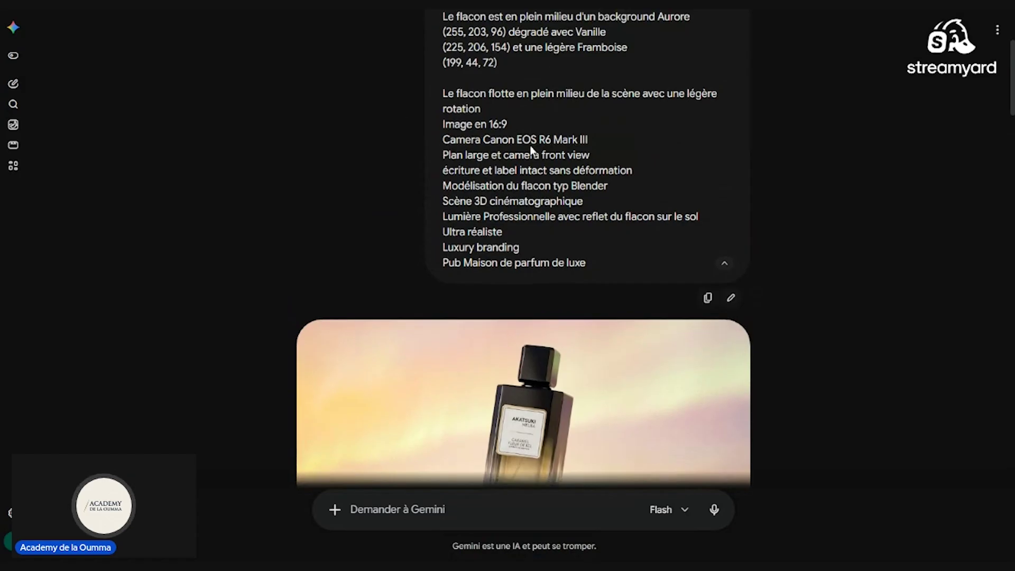
scroll(538, 157, up, 1)
scroll(780, 185, up, 3)
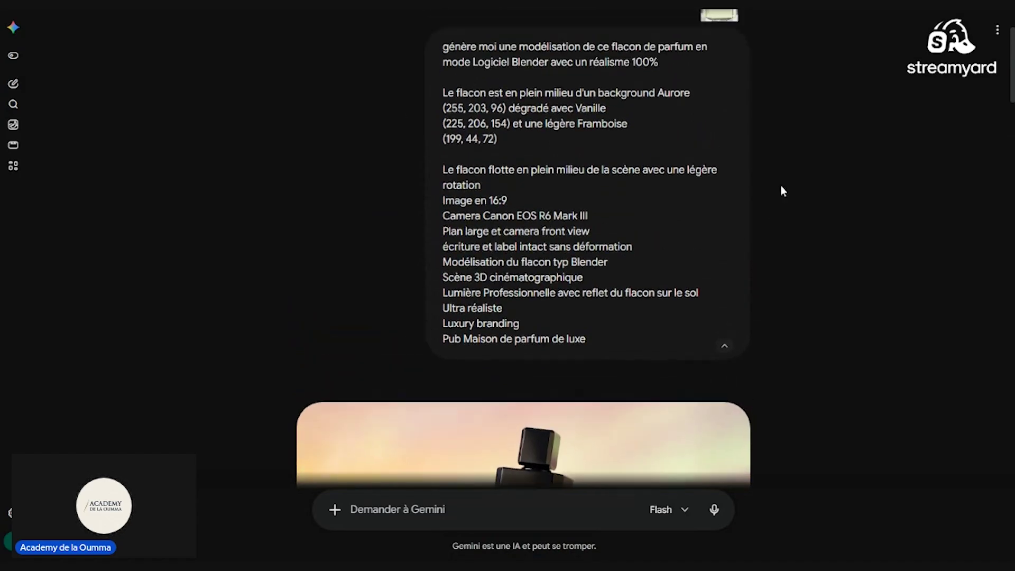
- Read the follow-up prompt for a 70mm high-angle close-up and briefly highlight its high-angle, close-up and camera lens wording
scroll(796, 238, down, 5)
middle_click(828, 284)
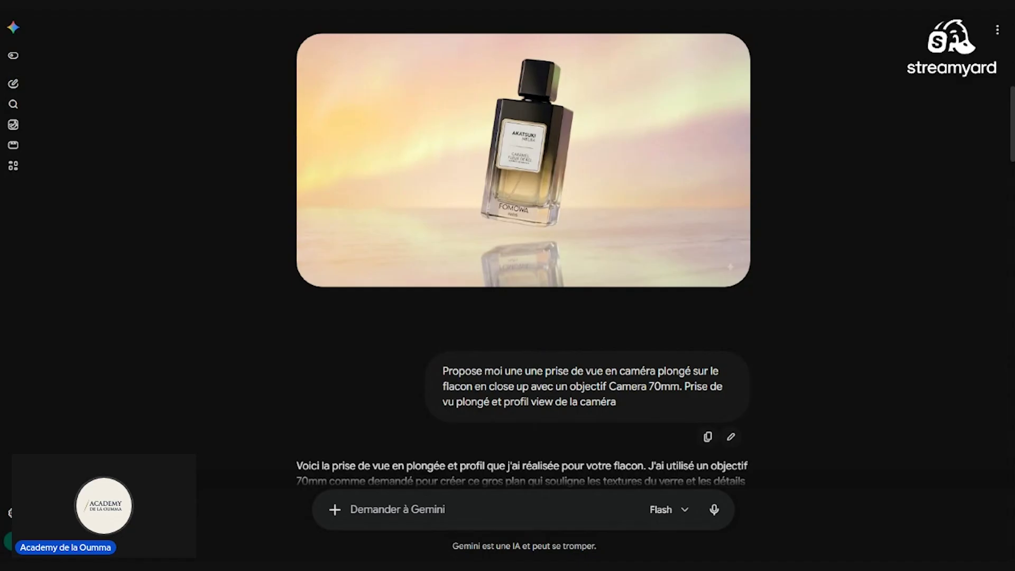
scroll(759, 290, up, 8)
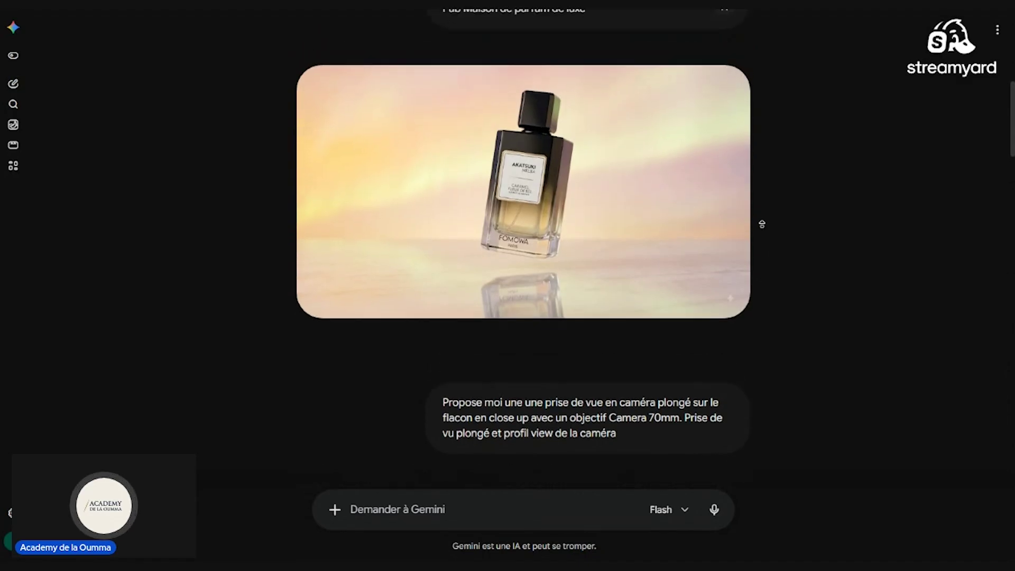
scroll(808, 328, down, 8)
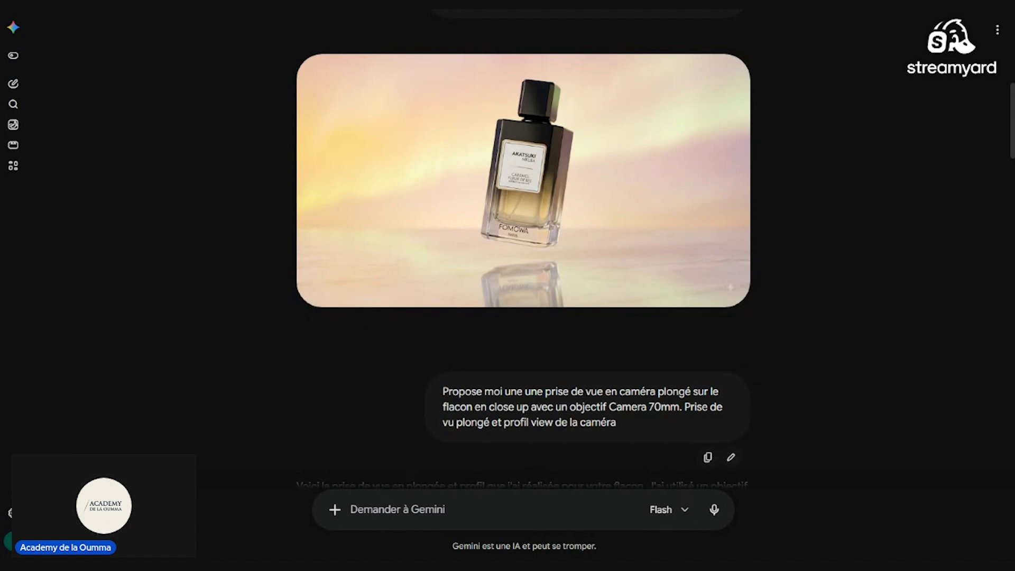
drag(649, 407, 667, 392)
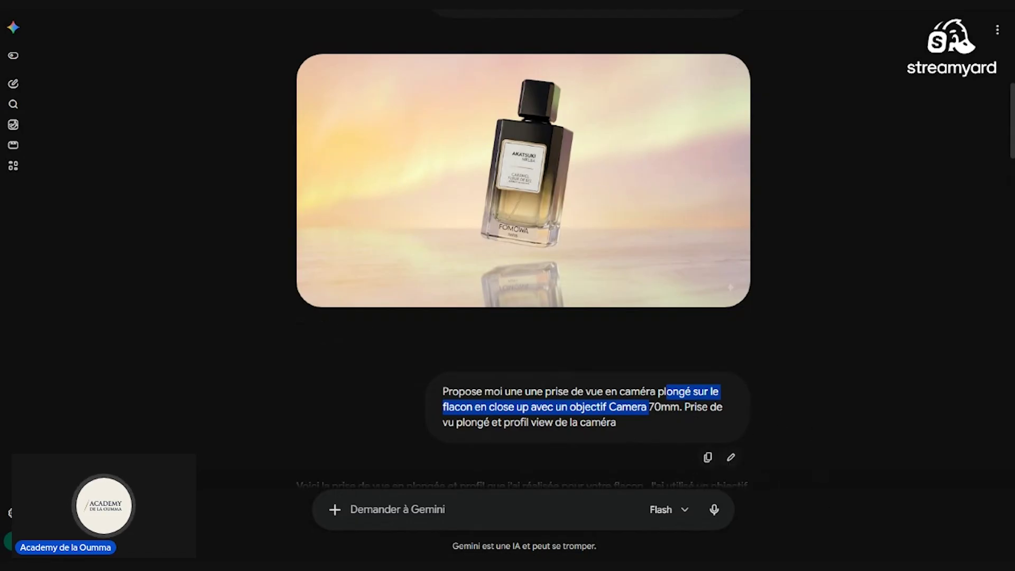
click(618, 420)
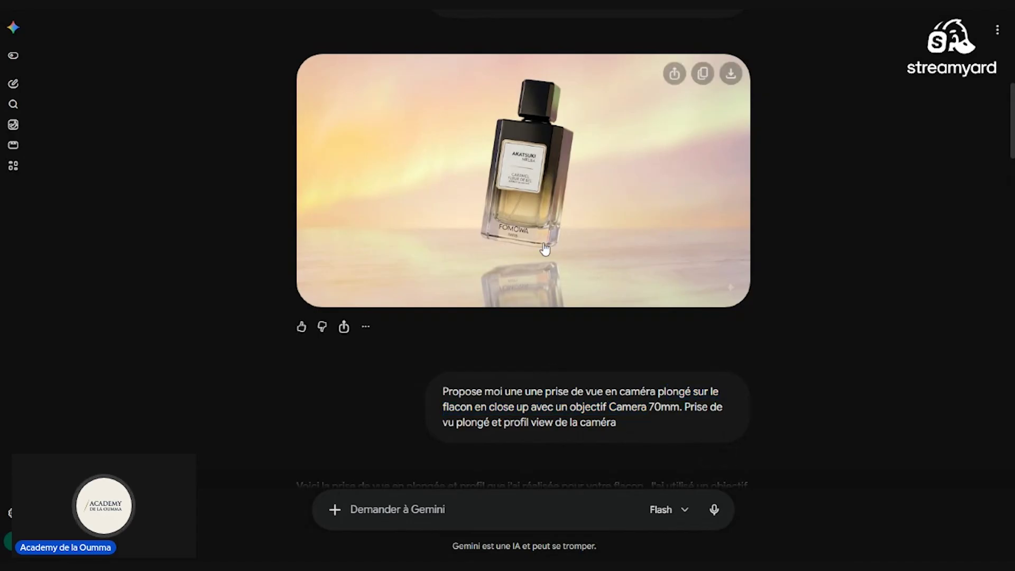
- Compare the original prompt's wide front-view instructions with the follow-up's high-angle profile request and its resulting image
scroll(550, 291, up, 2)
scroll(557, 352, up, 3)
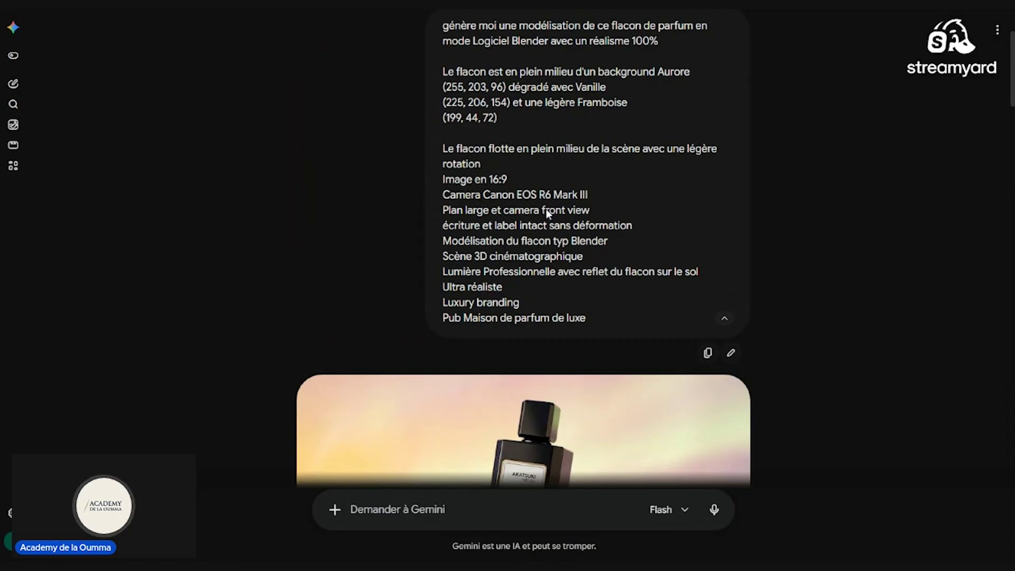
click(615, 245)
scroll(611, 301, down, 3)
scroll(611, 301, down, 5)
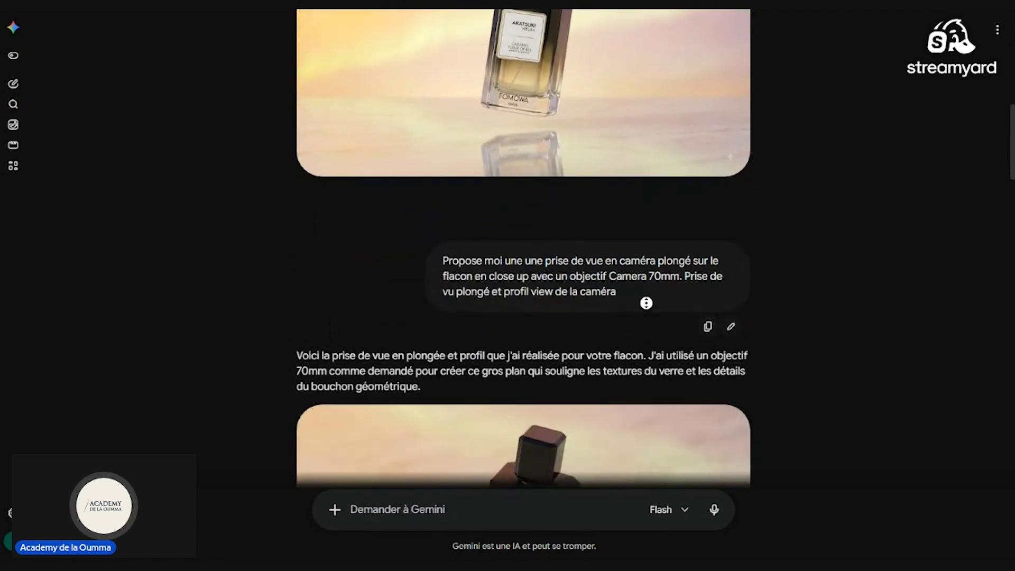
scroll(651, 307, up, 1)
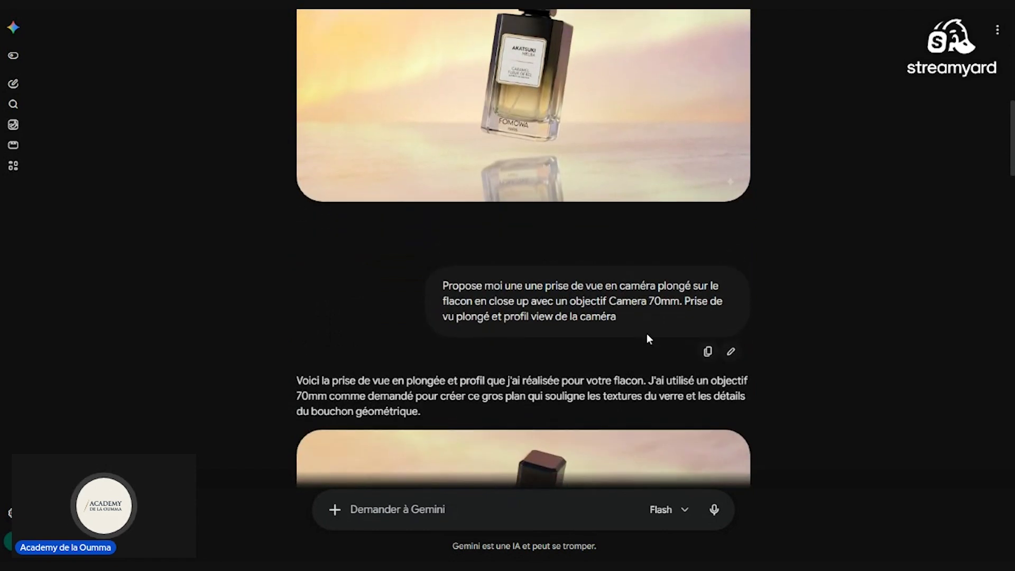
scroll(849, 274, down, 3)
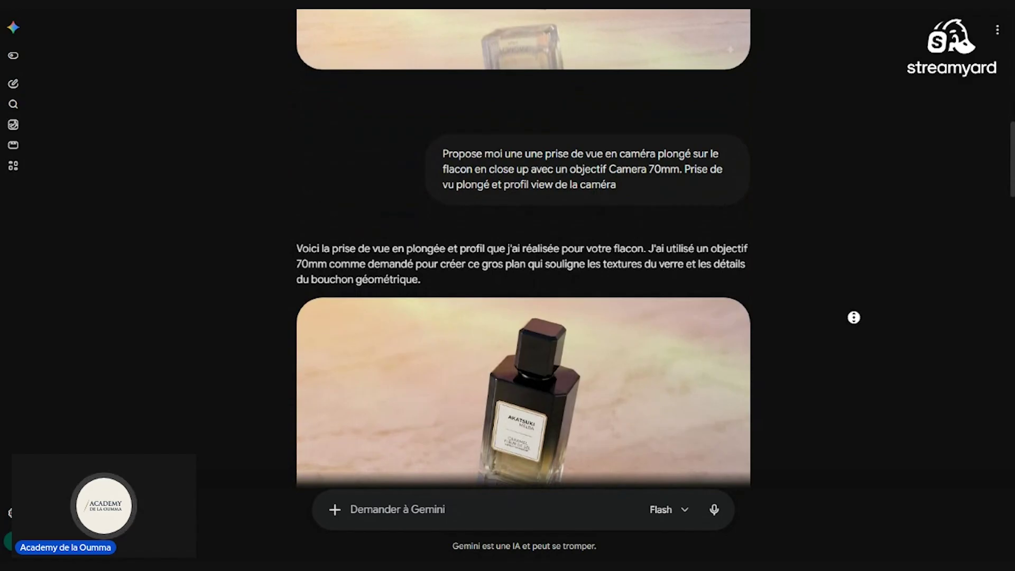
scroll(859, 340, down, 2)
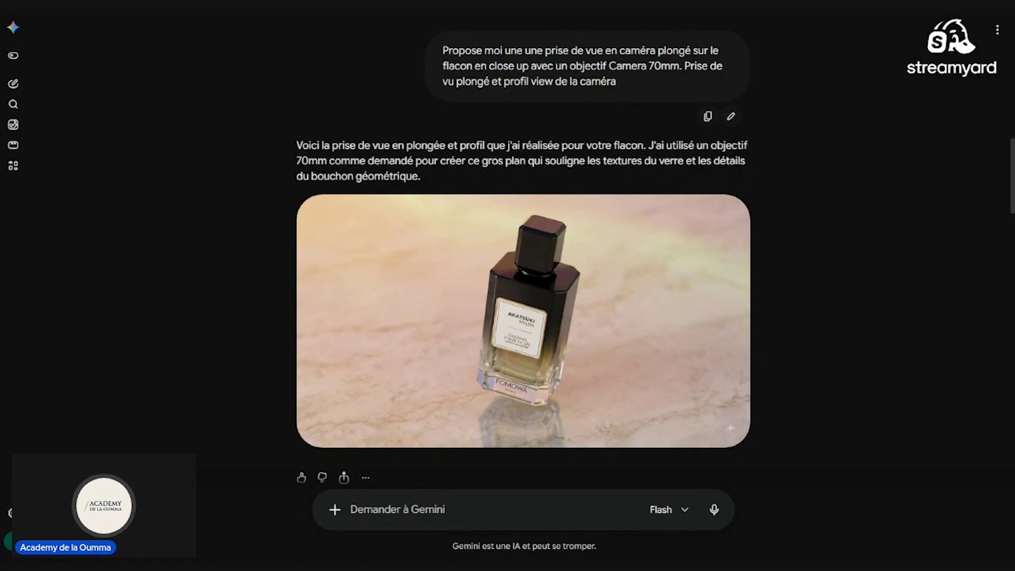
- Examine the differences between the first floating bottle image and the 70mm high-angle shot, including the follow-up prompt between them
scroll(862, 237, down, 4)
scroll(864, 237, up, 10)
scroll(797, 316, down, 12)
scroll(799, 192, up, 3)
scroll(799, 192, up, 4)
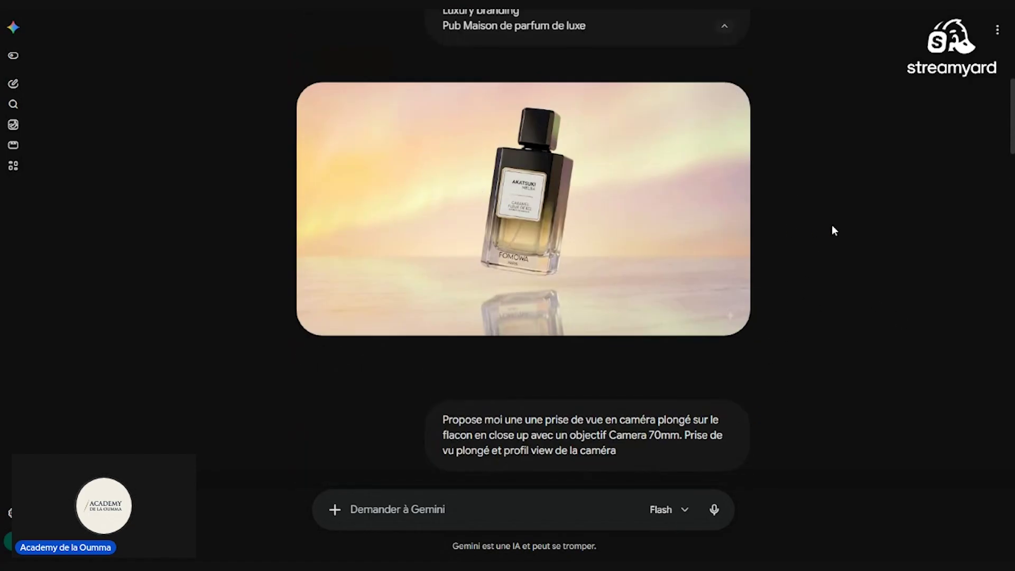
scroll(840, 261, down, 1)
scroll(840, 261, down, 3)
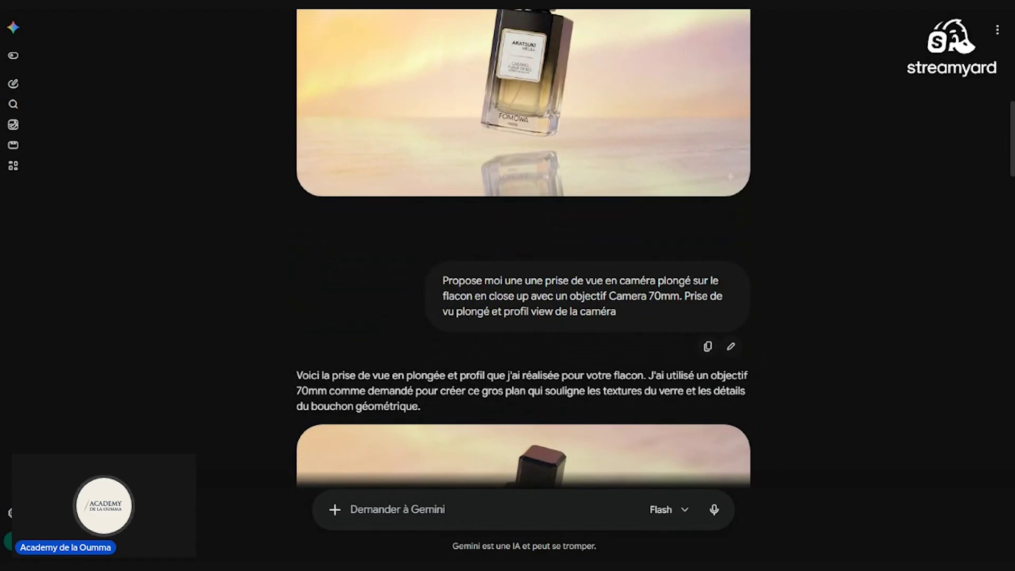
scroll(585, 252, up, 2)
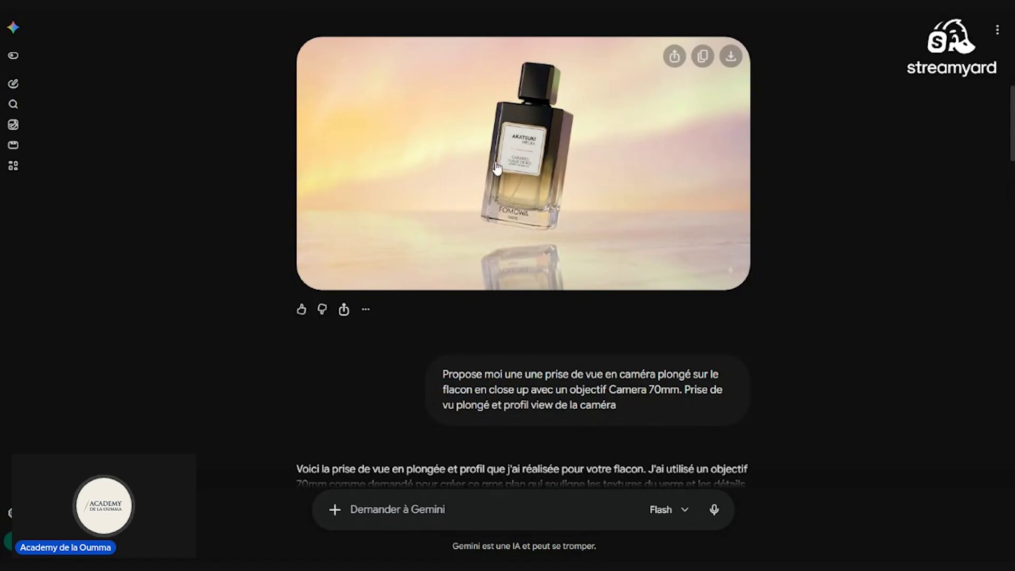
scroll(549, 360, down, 3)
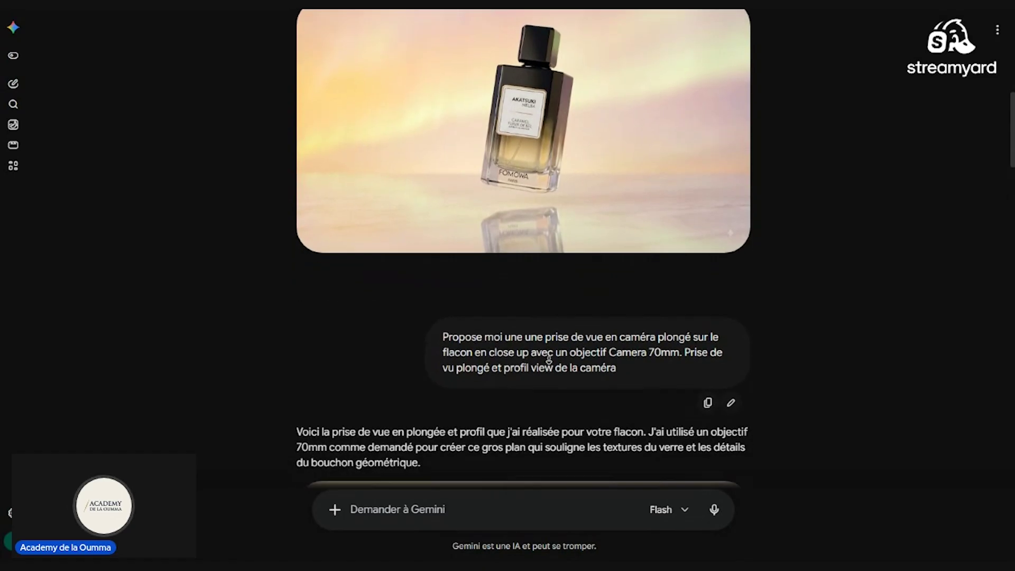
scroll(549, 360, down, 2)
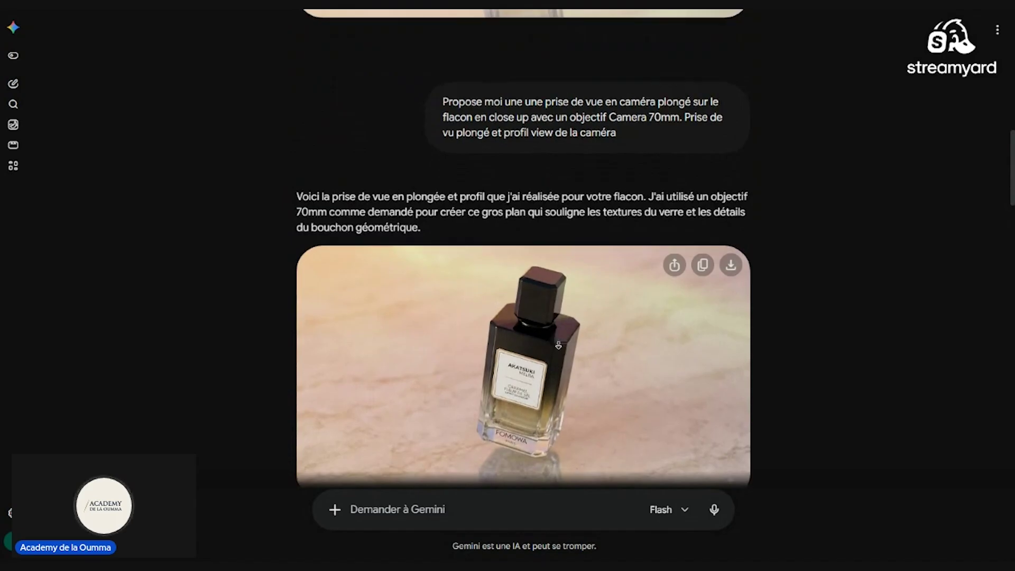
scroll(559, 347, down, 1)
scroll(558, 347, down, 1)
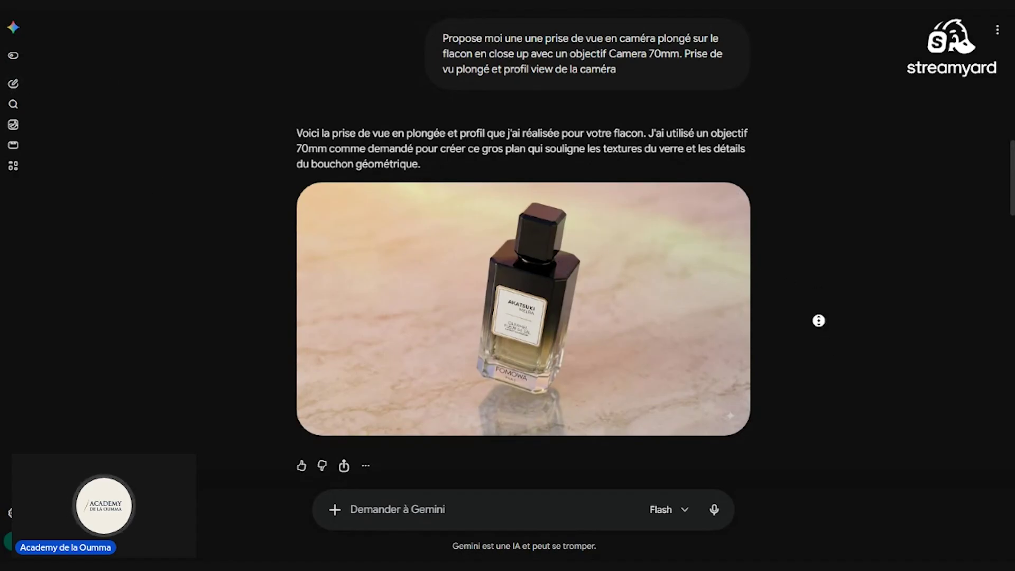
- Expand the extreme close-up prompt about the 150mm label shot with a peach juice drop and read its full text
scroll(819, 320, down, 3)
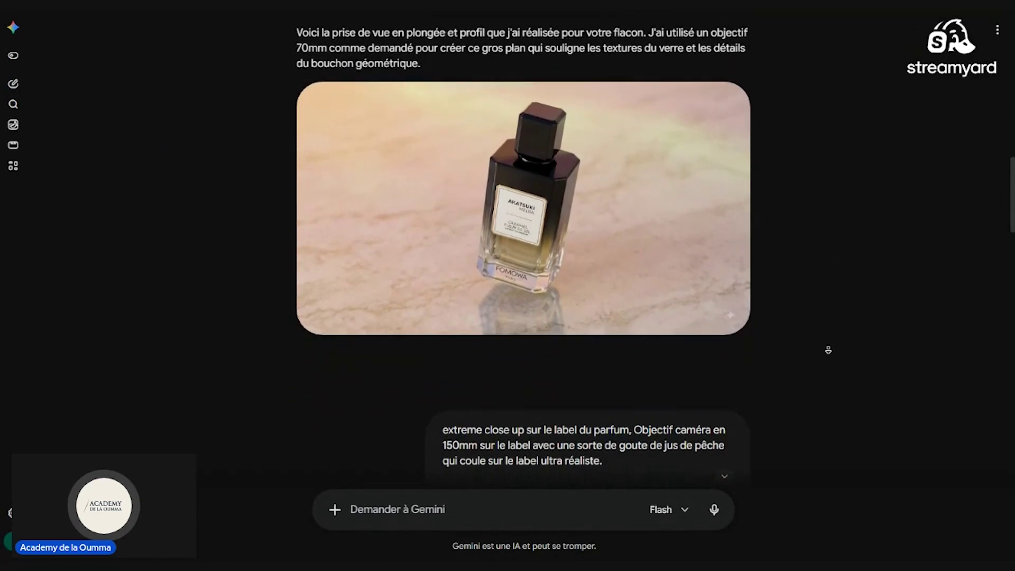
scroll(828, 350, down, 1)
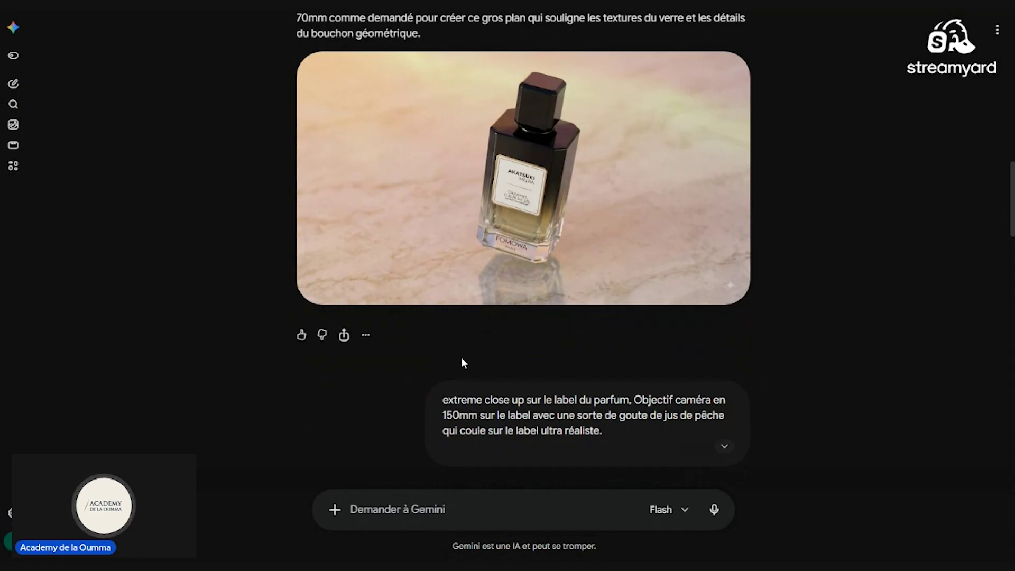
double_click(444, 404)
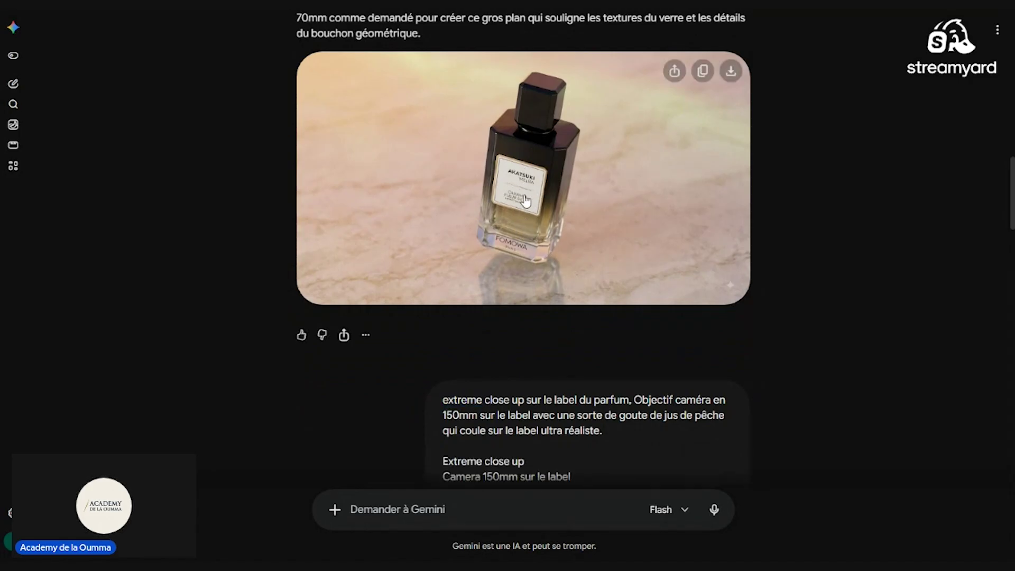
middle_click(821, 360)
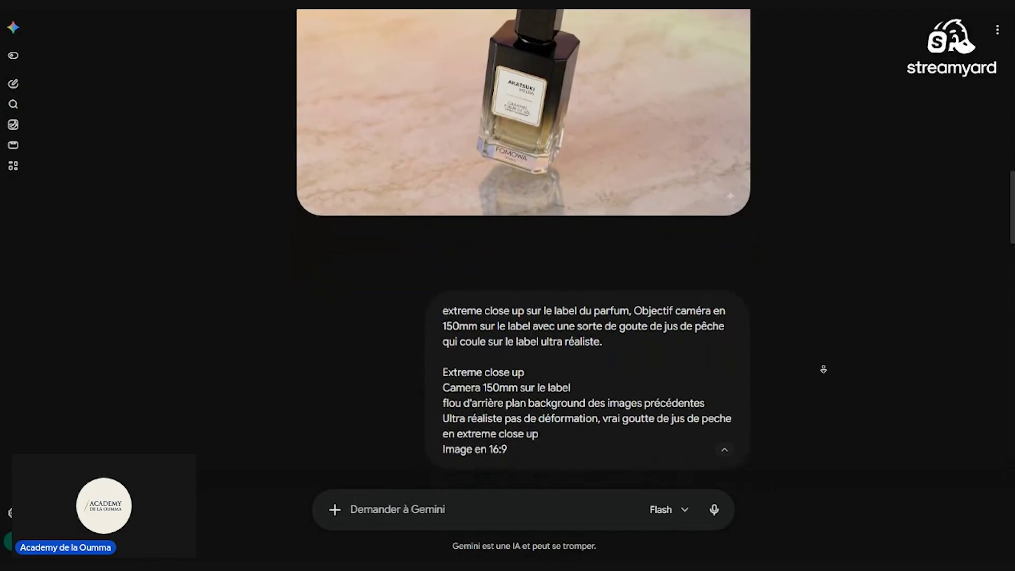
middle_click(815, 308)
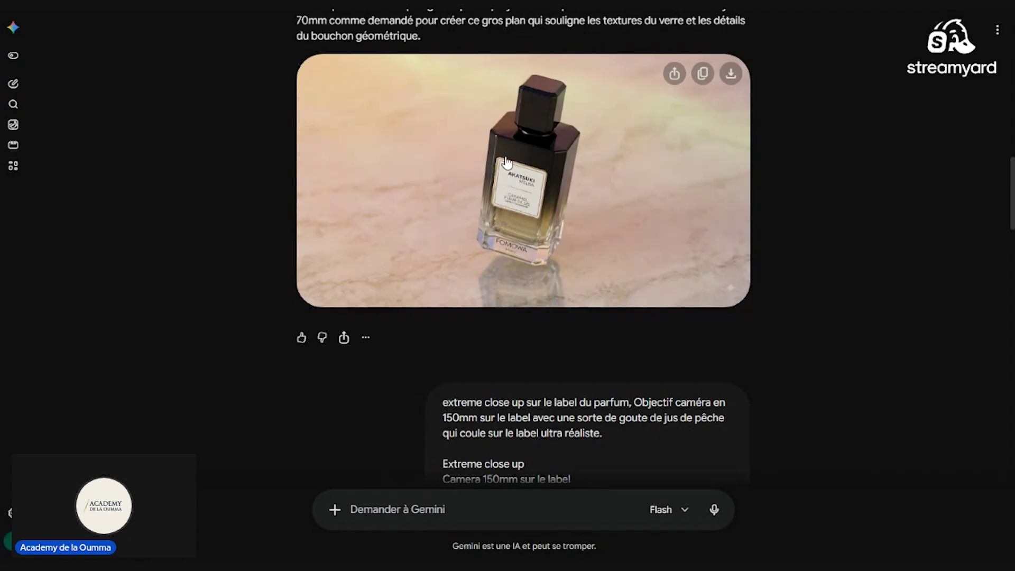
- Review the sequence from the floating bottle image through the high-angle shot to the 150mm label close-up prompt
middle_click(811, 344)
middle_click(812, 366)
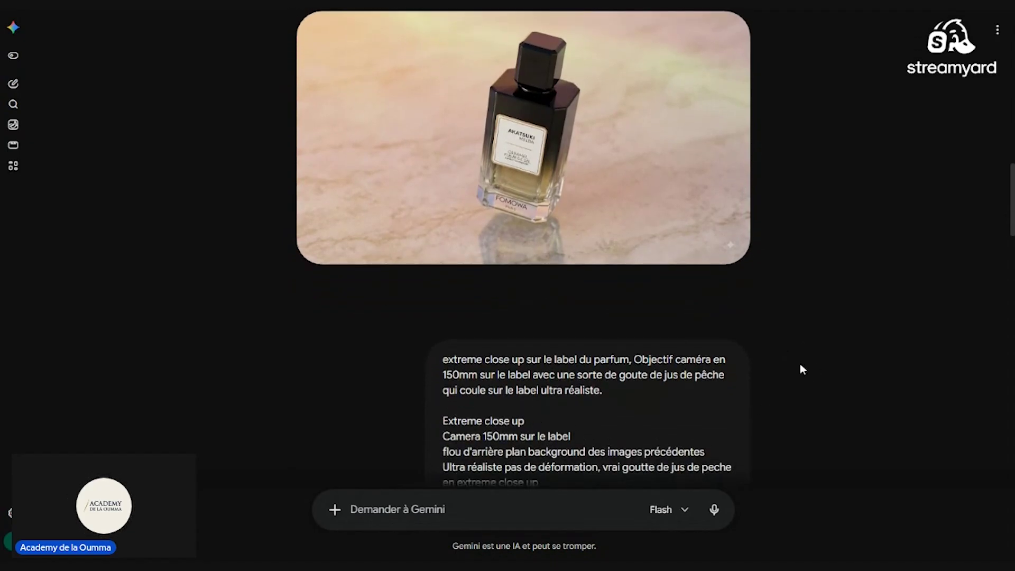
middle_click(864, 275)
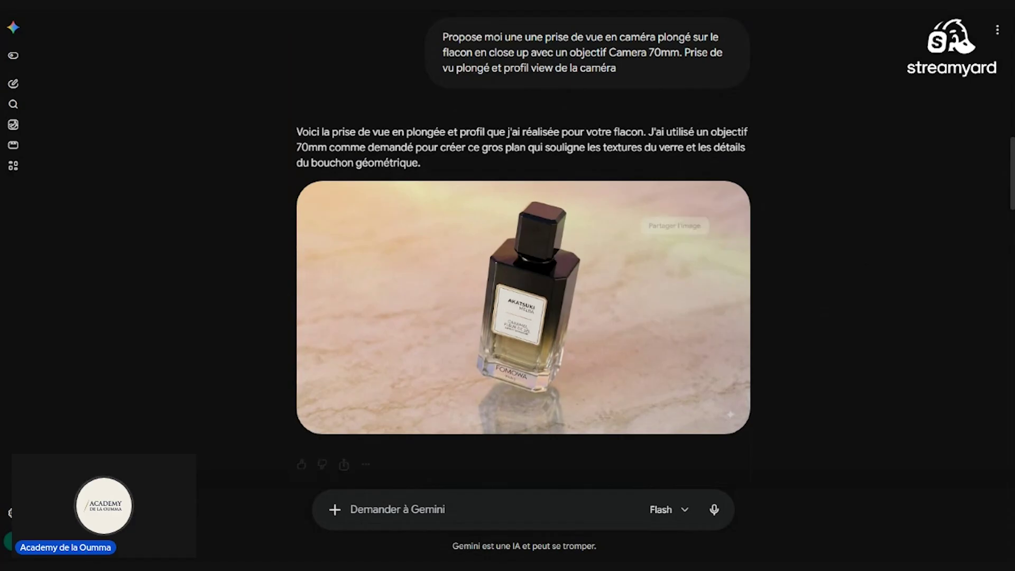
scroll(818, 233, up, 6)
scroll(820, 249, down, 5)
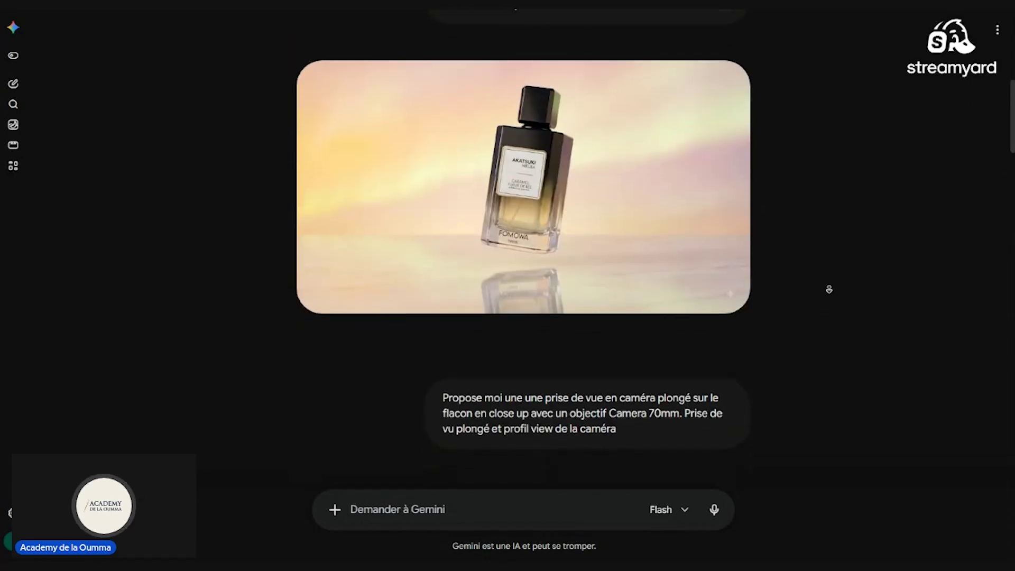
middle_click(809, 357)
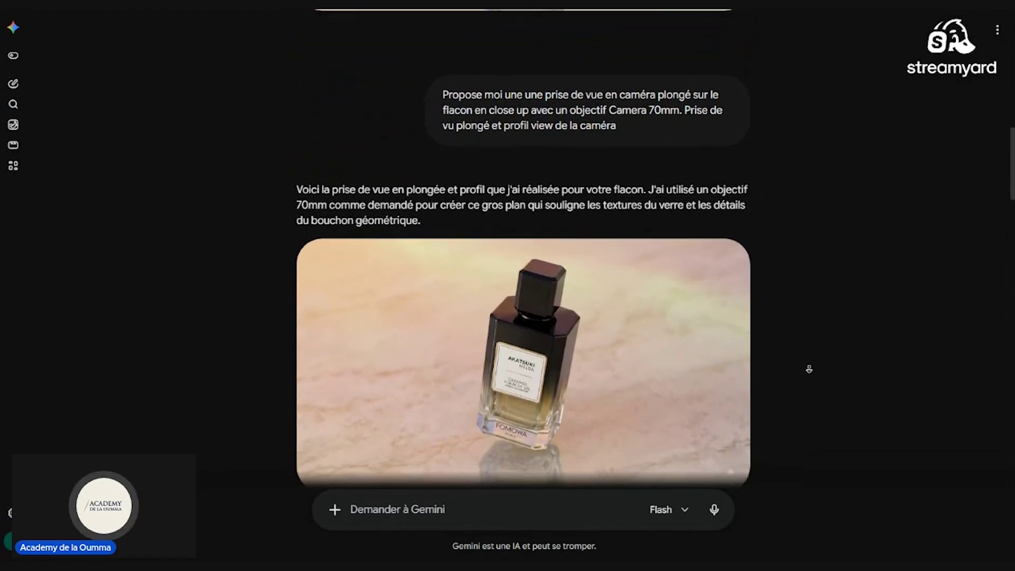
middle_click(809, 369)
middle_click(820, 288)
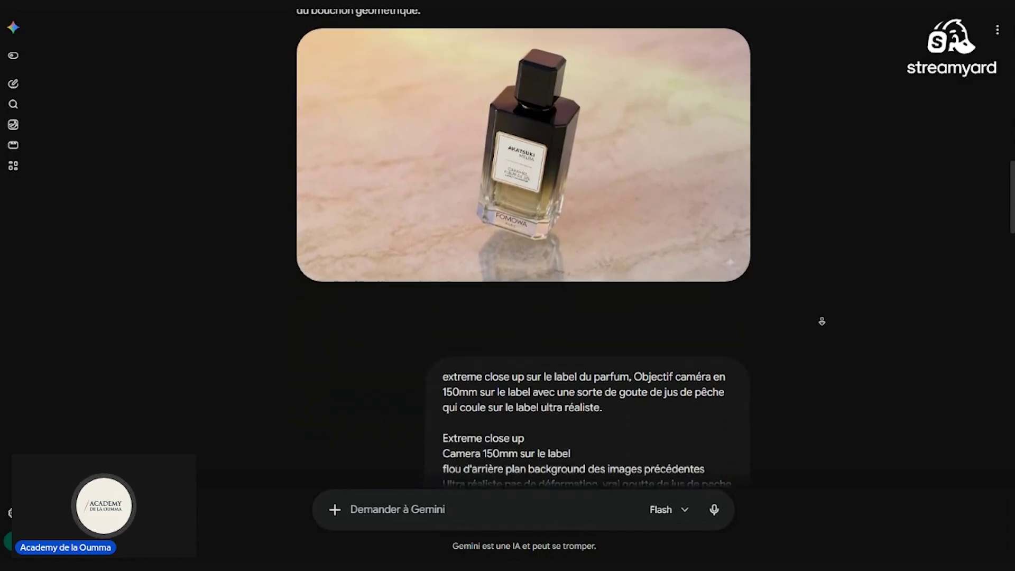
- Read the 150mm extreme close-up prompt and examine its resulting label image with the peach juice drop
middle_click(818, 323)
scroll(809, 327, up, 2)
middle_click(898, 285)
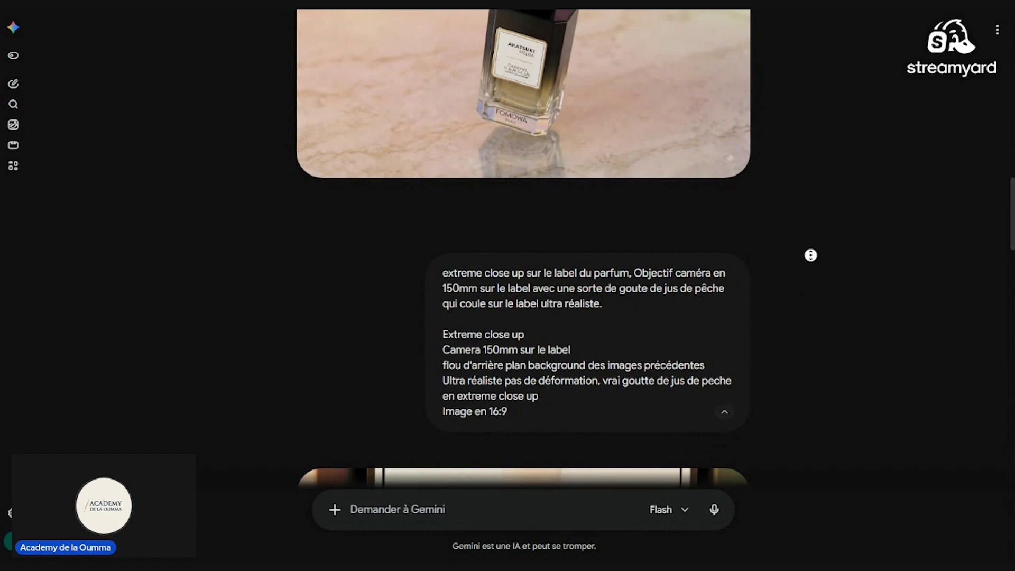
scroll(827, 302, down, 6)
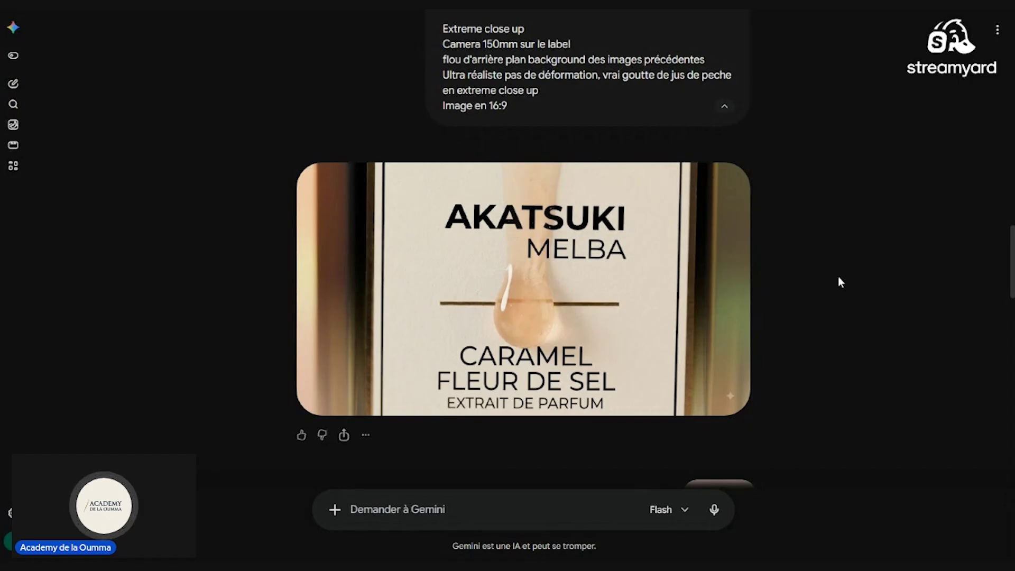
scroll(830, 283, down, 3)
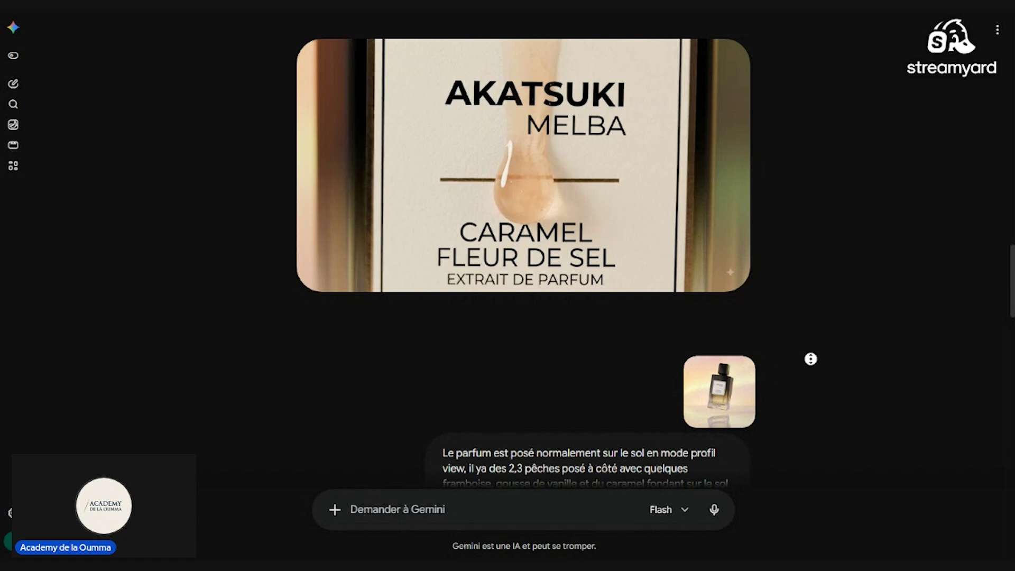
- Read the next prompt, with its bottle reference image, requesting a profile-view bottle on the ground with peaches, raspberries, vanilla and melted caramel
scroll(813, 375, down, 2)
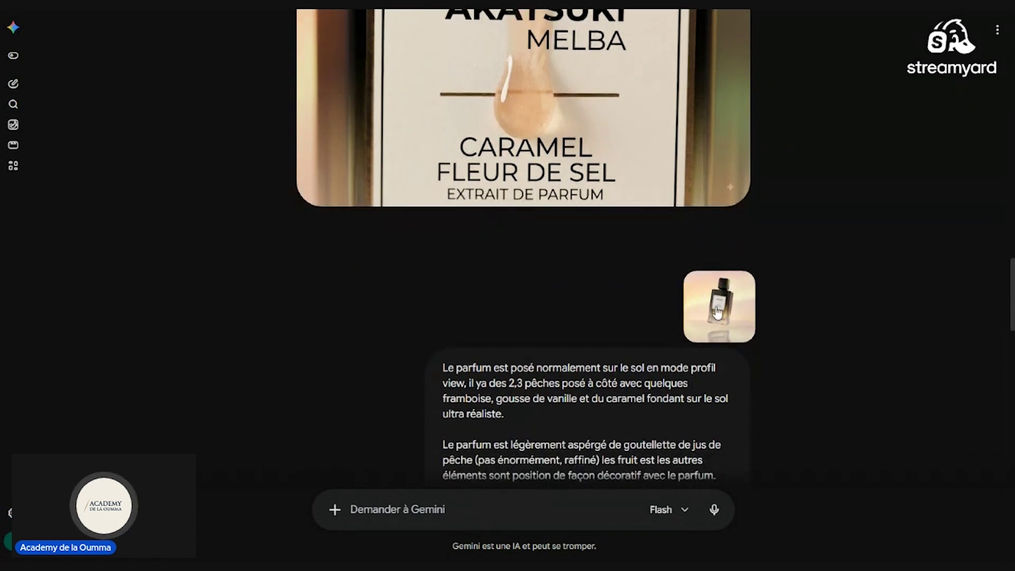
middle_click(790, 307)
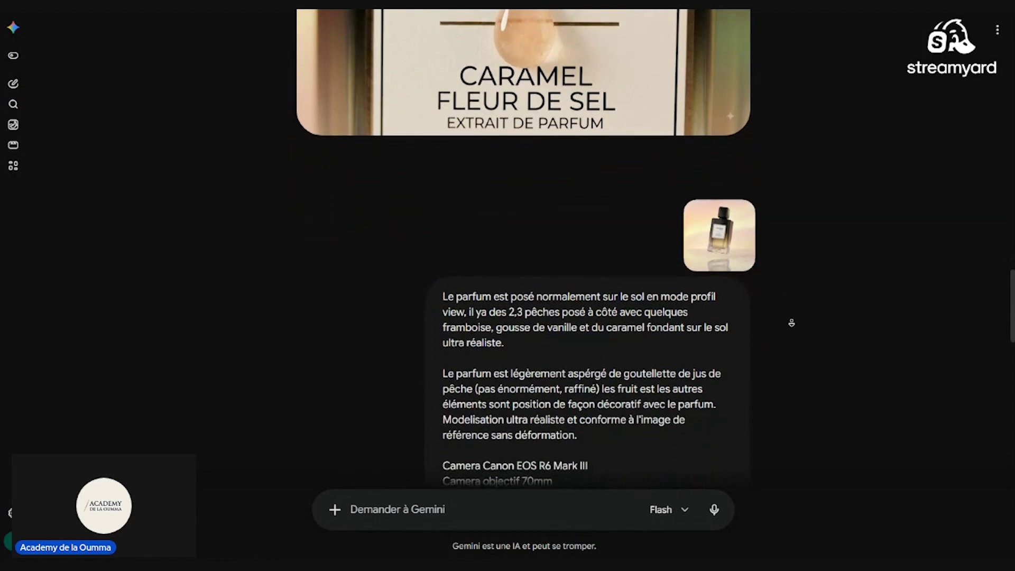
middle_click(792, 323)
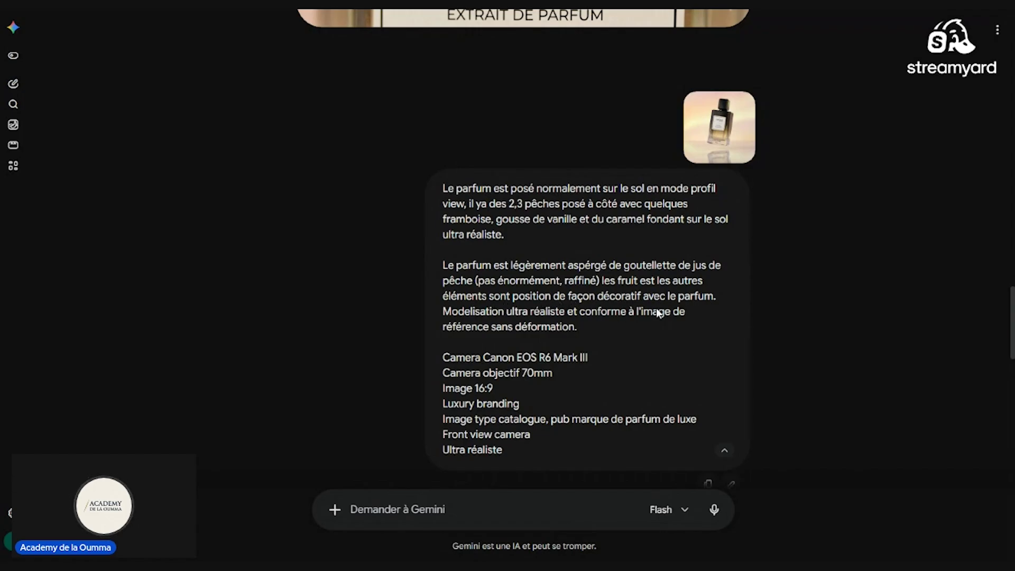
- Highlight the prompt's wording on decorative placement, "Modelisation" and the repeated "ultra réaliste", and clear the selection
drag(716, 297, 579, 297)
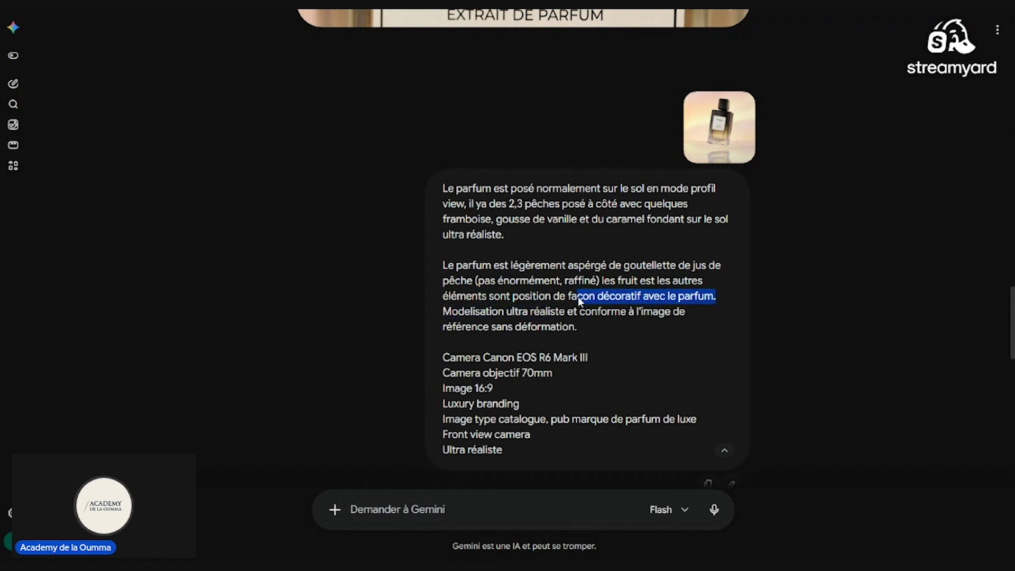
drag(437, 312, 542, 321)
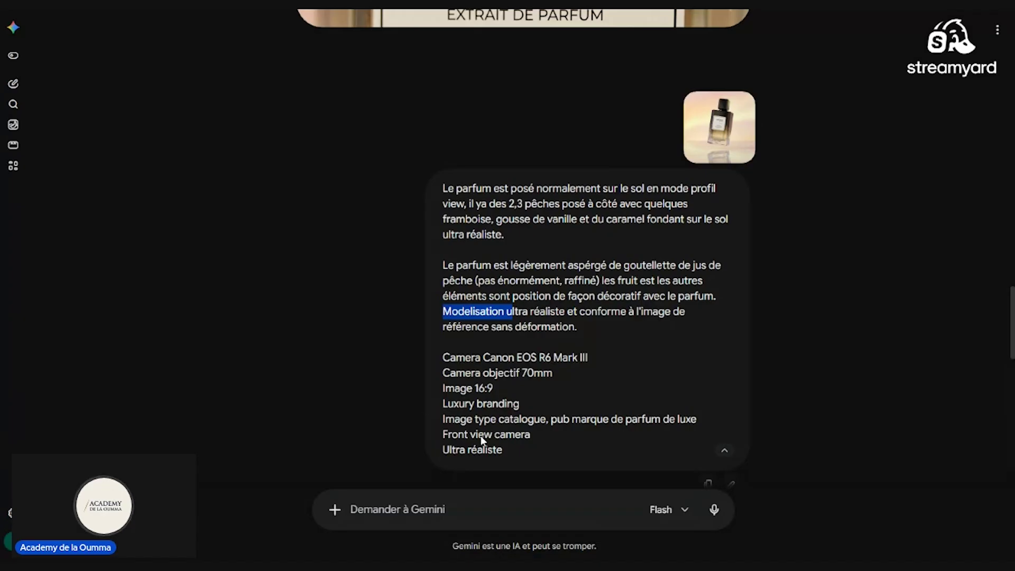
drag(501, 454, 485, 449)
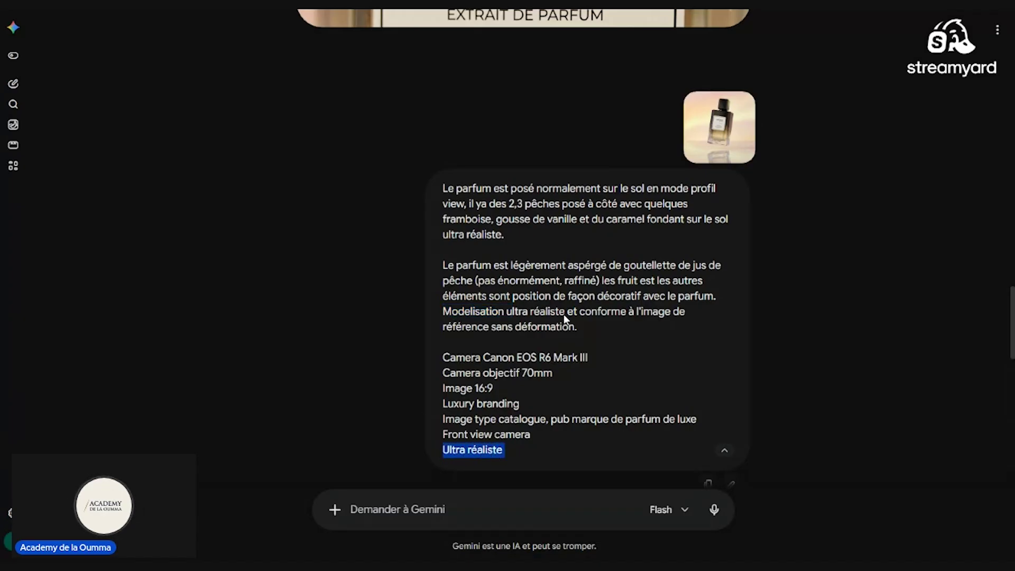
drag(564, 315, 517, 314)
drag(514, 237, 460, 239)
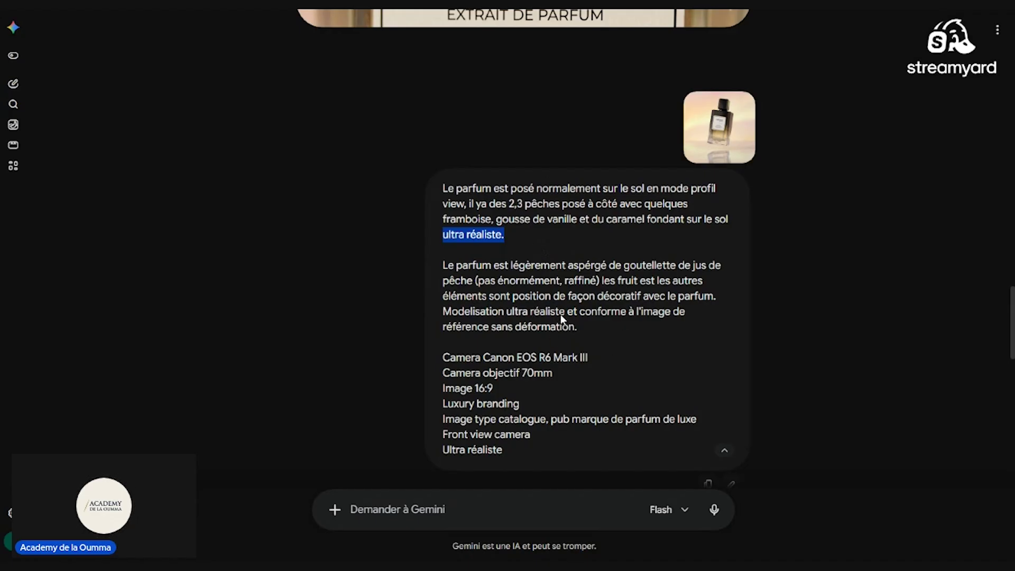
click(787, 265)
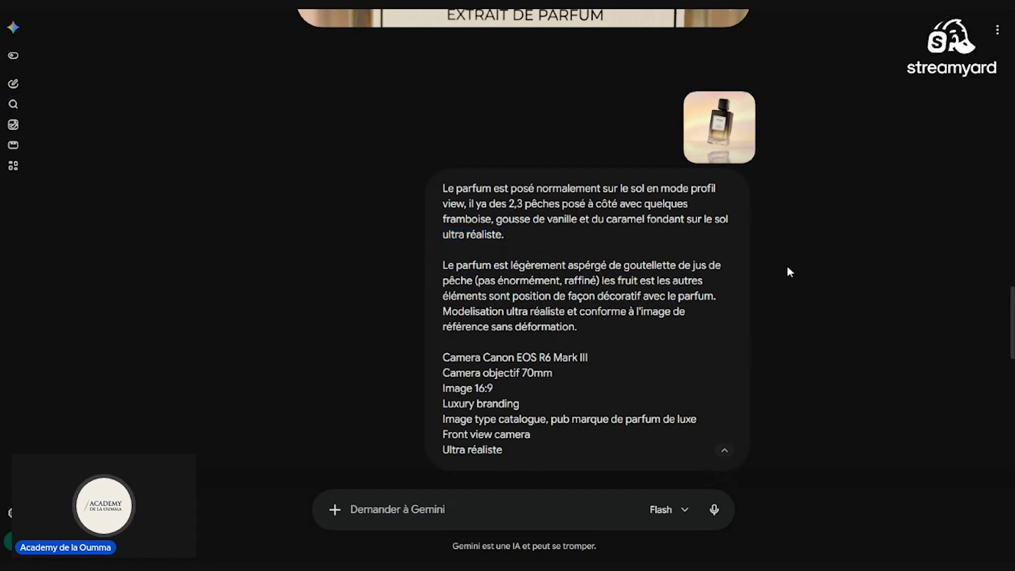
- Compare the bottle-with-fruit prompt and image with the earlier label close-up and the shots before it
mouse_move(437, 317)
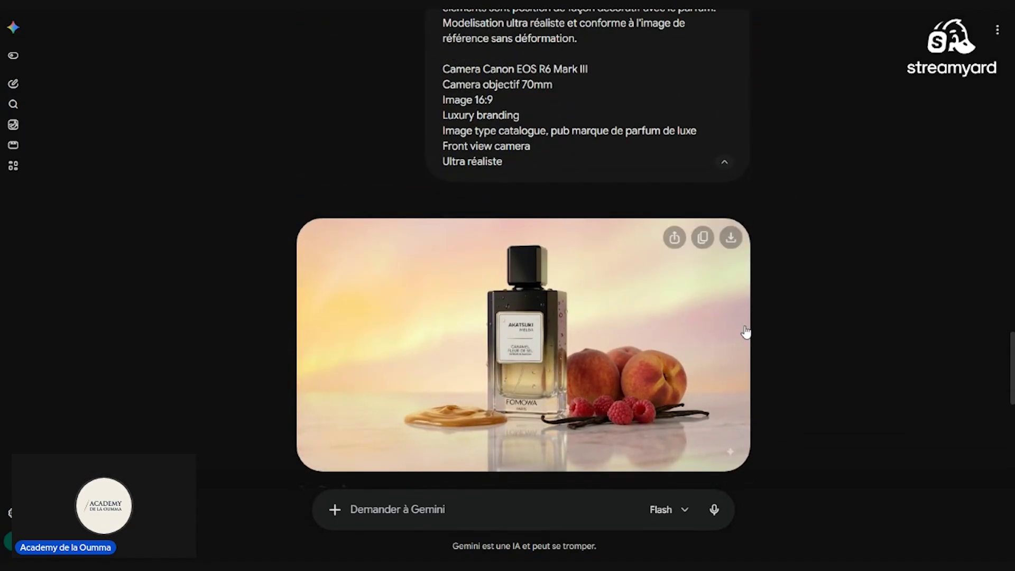
scroll(820, 301, up, 5)
scroll(822, 302, down, 2)
scroll(823, 302, up, 8)
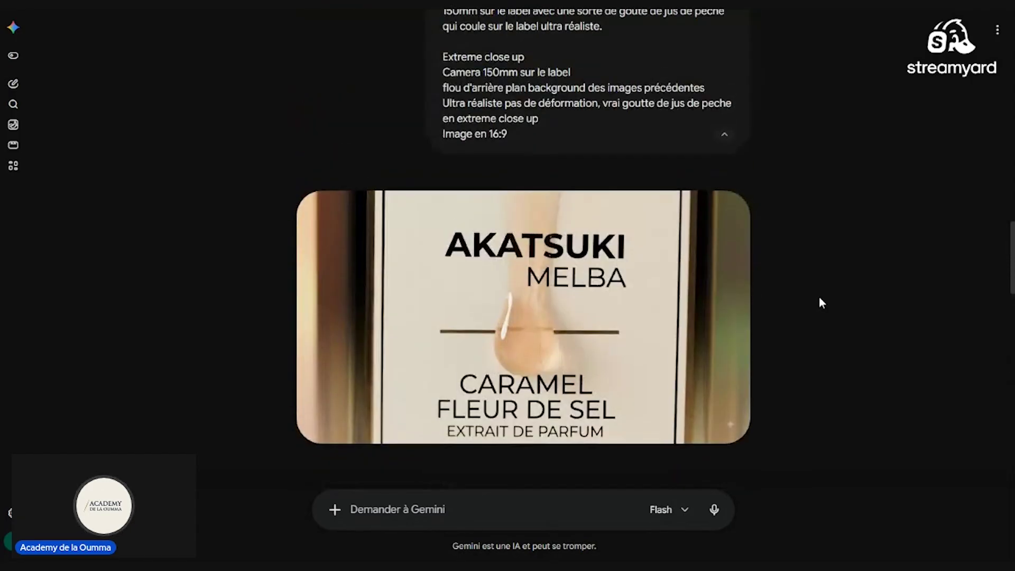
scroll(820, 301, up, 8)
scroll(791, 305, down, 11)
scroll(794, 304, down, 6)
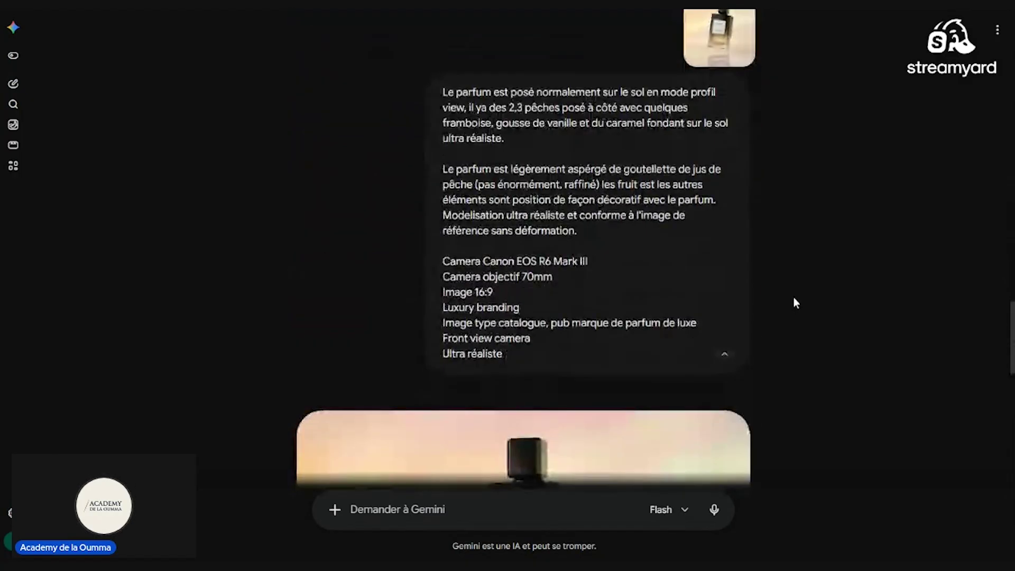
scroll(794, 299, up, 8)
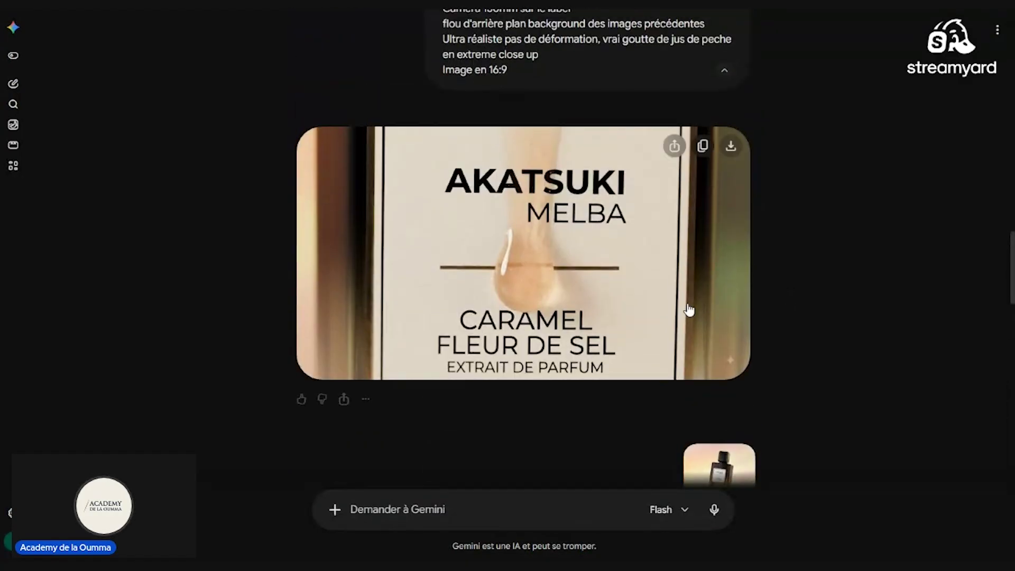
scroll(815, 259, down, 9)
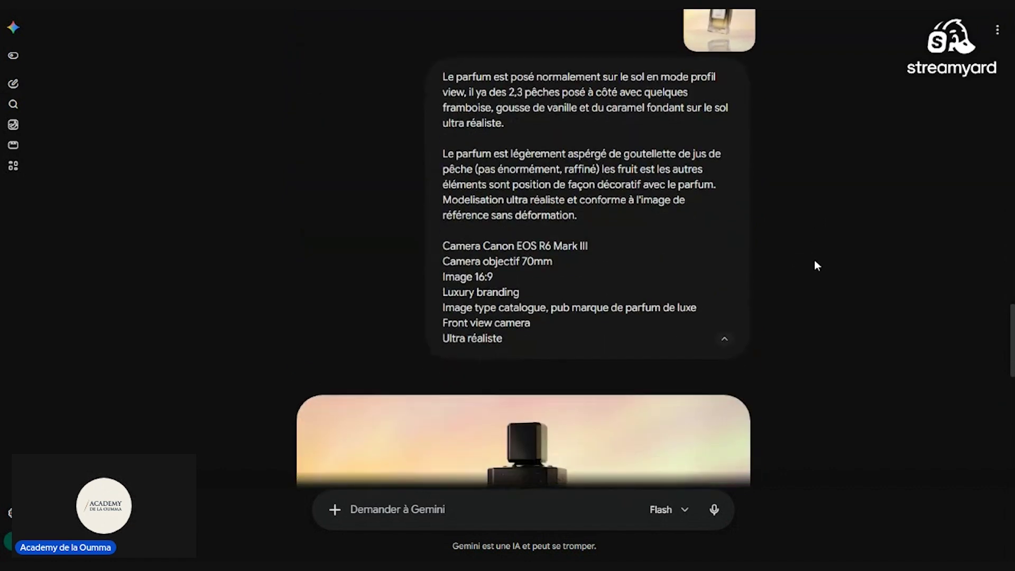
- Examine the generated bottle image with melted caramel, peaches, raspberries and vanilla against its 70mm front-view prompt
scroll(815, 265, down, 3)
scroll(723, 318, up, 2)
scroll(777, 357, down, 1)
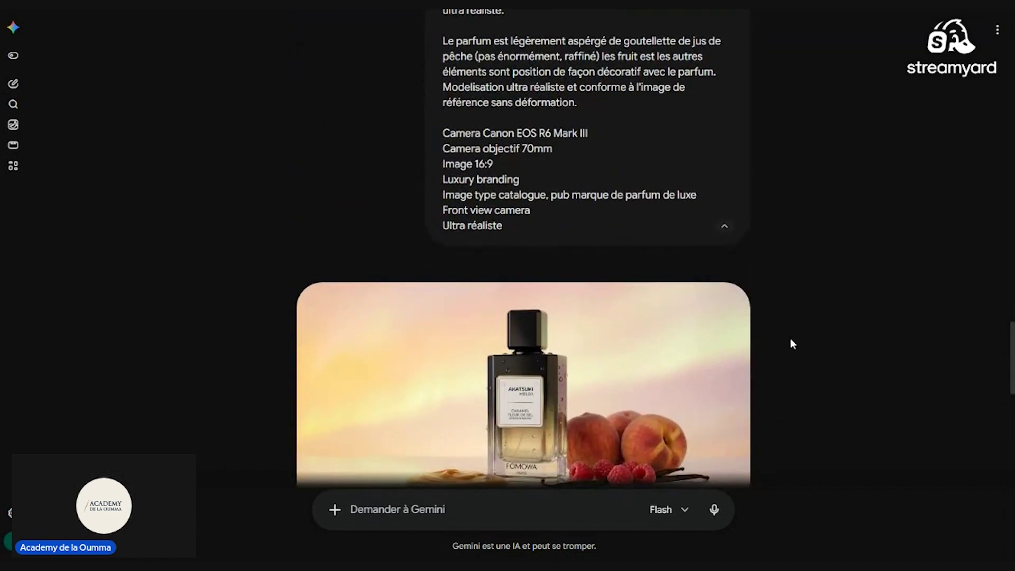
scroll(794, 341, down, 3)
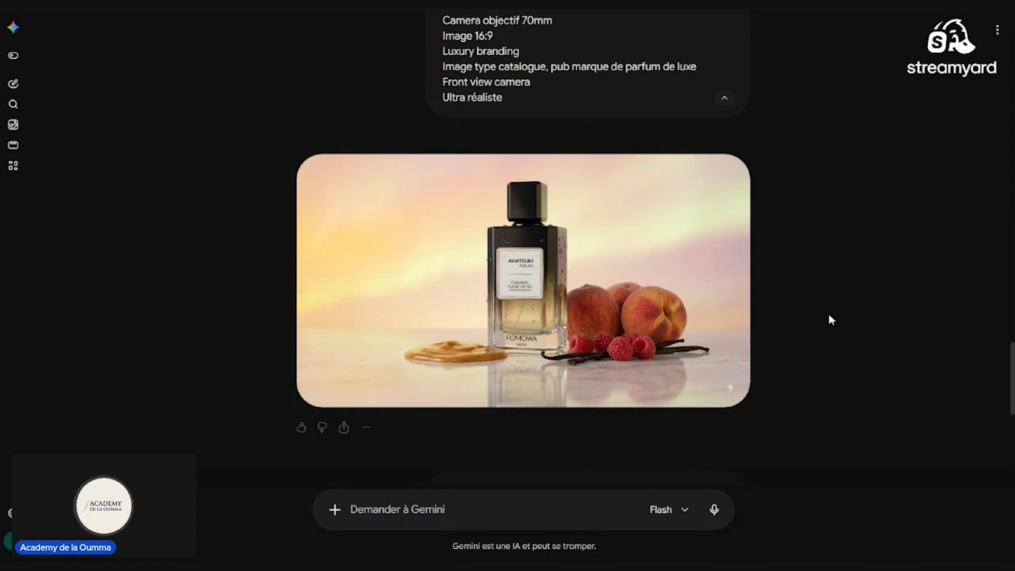
- Read the follow-up prompt replacing melted caramel with 2-3 caramel pieces, and inspect the melted caramel image enlarged before closing it
middle_click(901, 317)
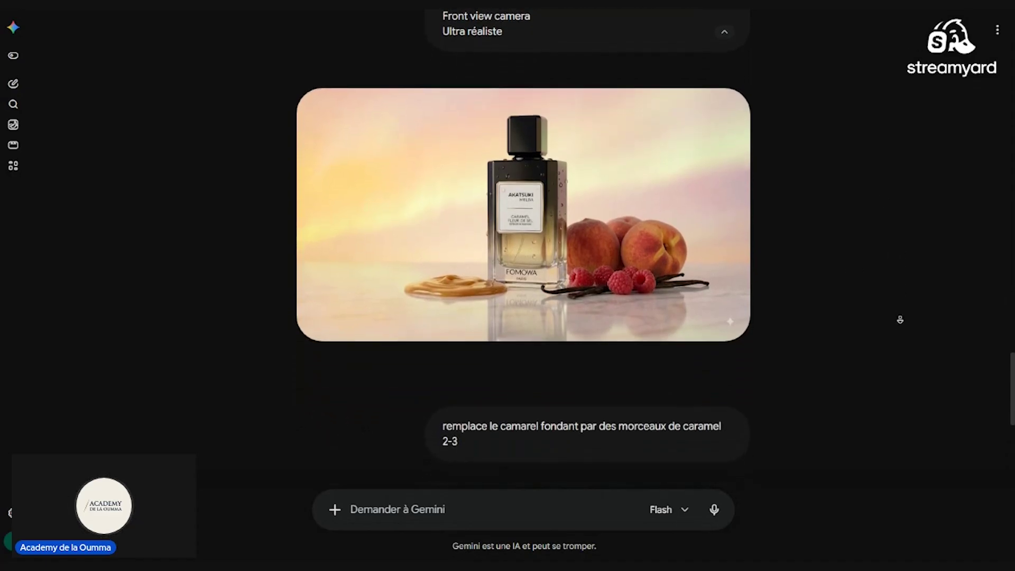
middle_click(901, 320)
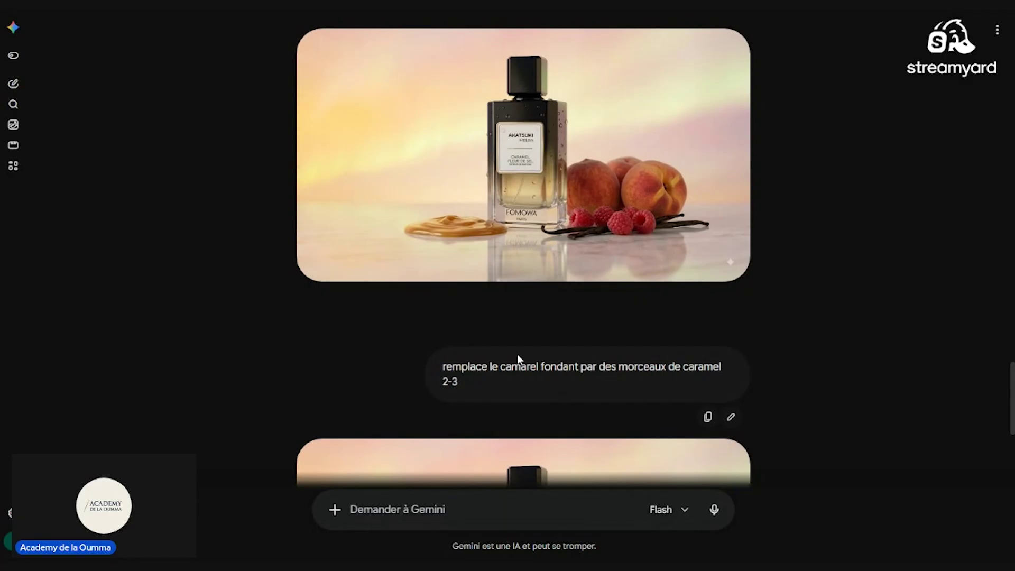
scroll(865, 254, up, 1)
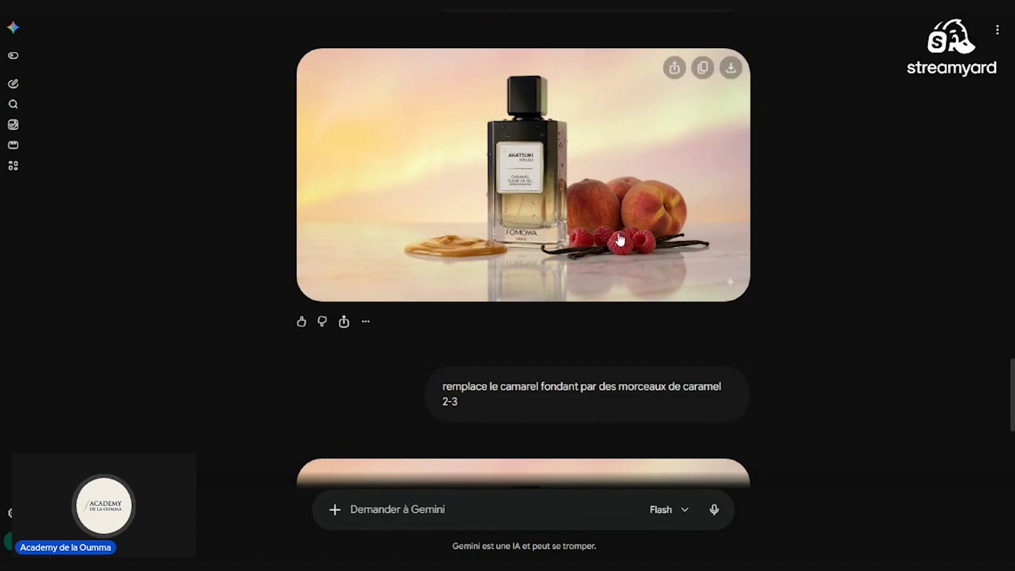
click(550, 170)
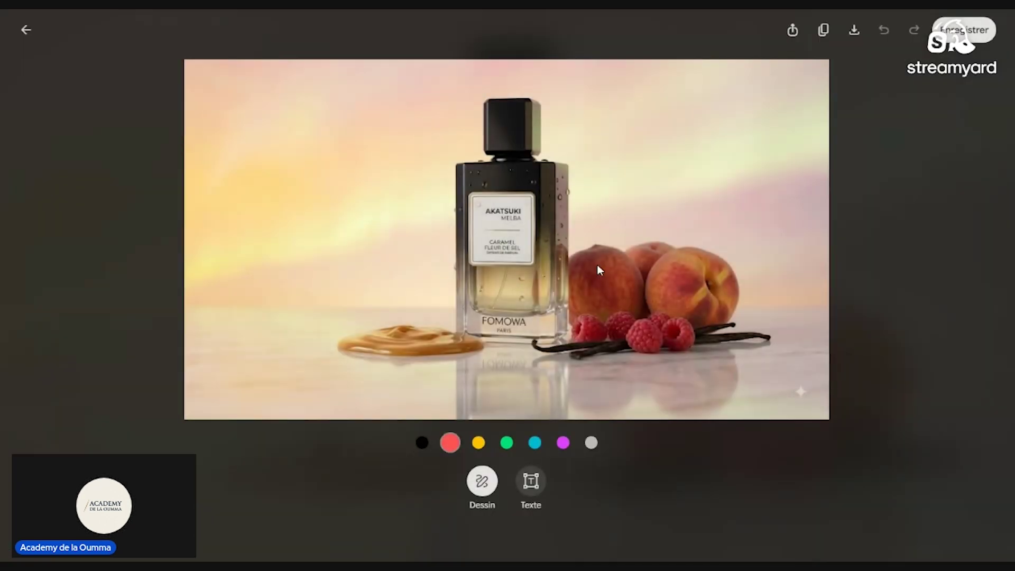
click(910, 216)
- Examine the revised bottle image with solid caramel pieces and open it enlarged
middle_click(861, 305)
middle_click(865, 345)
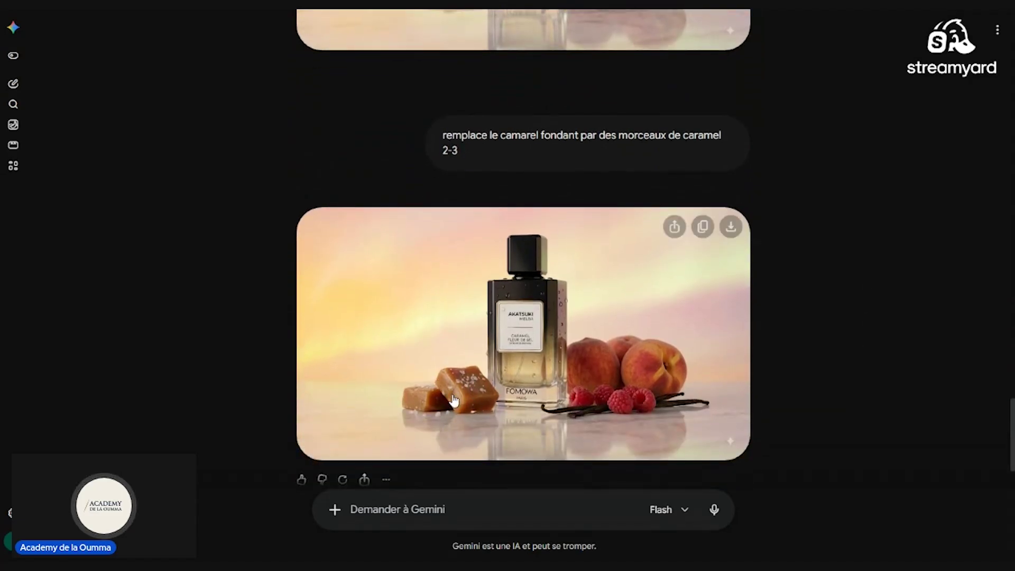
middle_click(848, 375)
middle_click(850, 383)
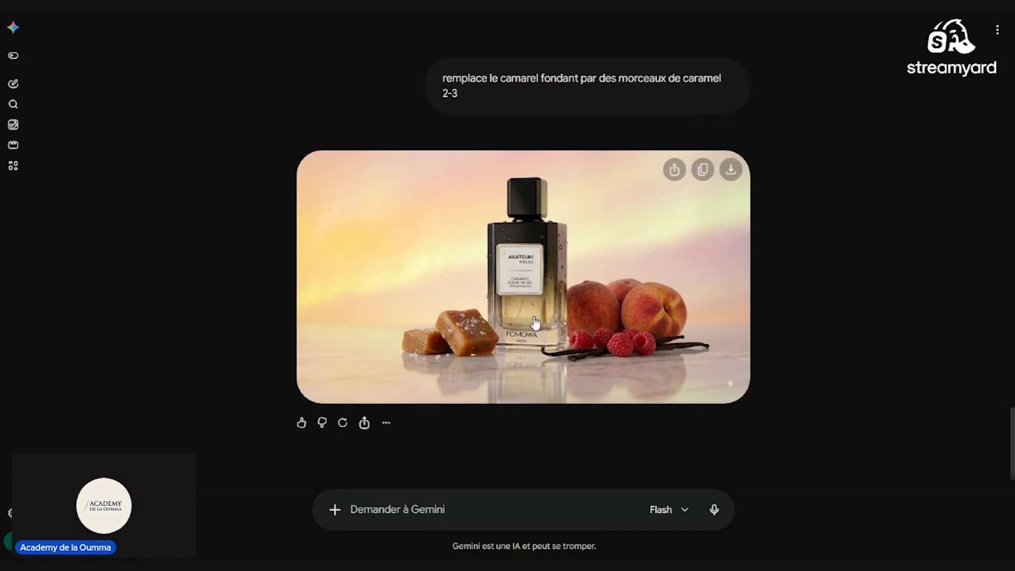
click(557, 262)
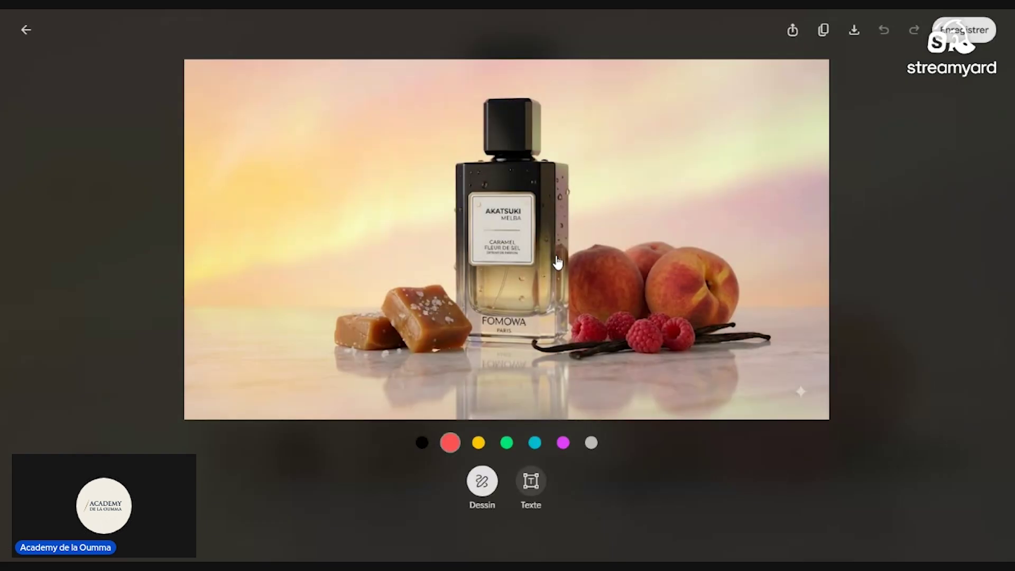